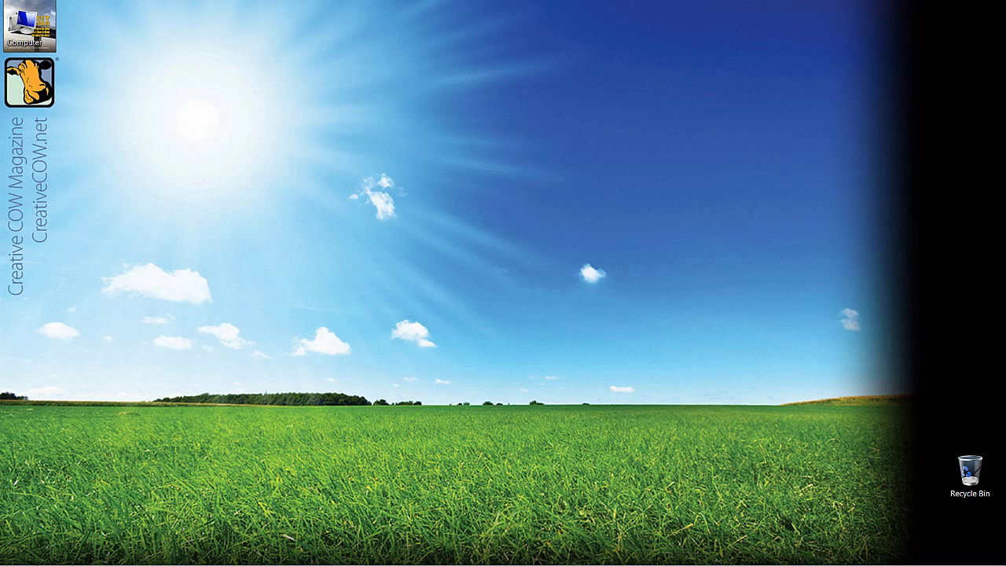
Step: Switch to Avid Symphony, open the Motocross bin and sort its clips by duration
key(alt+Tab)
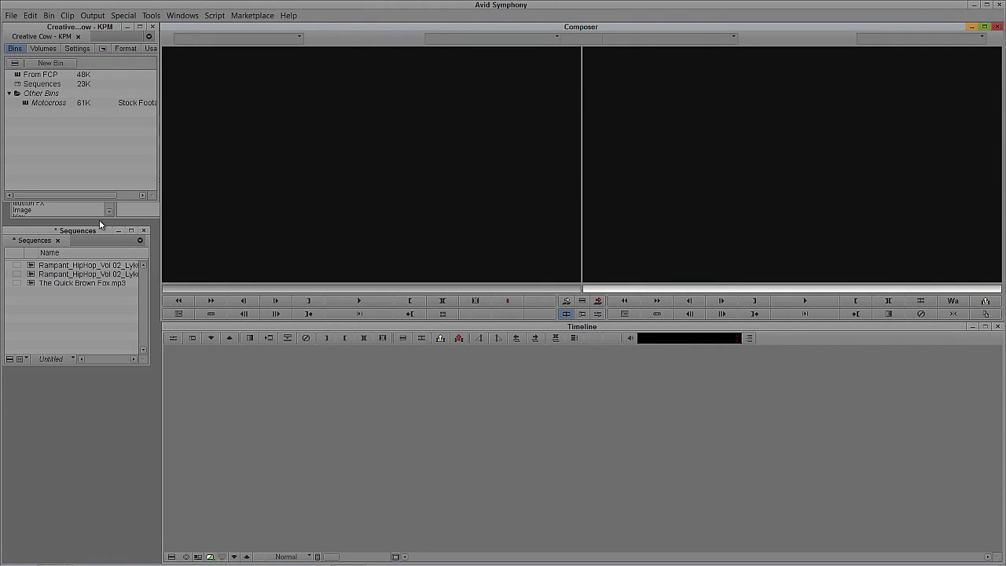
double_click(25, 103)
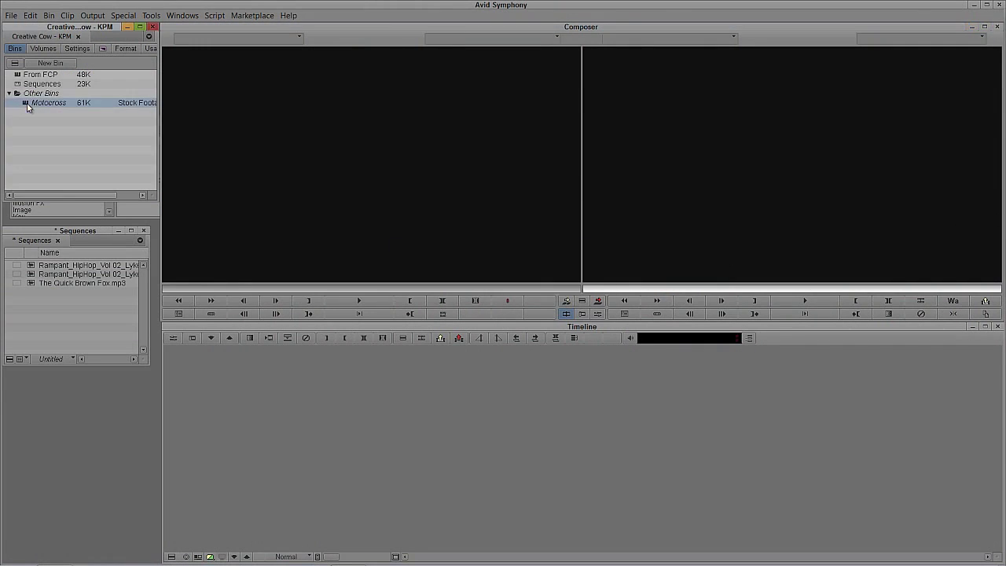
drag(365, 542, 337, 543)
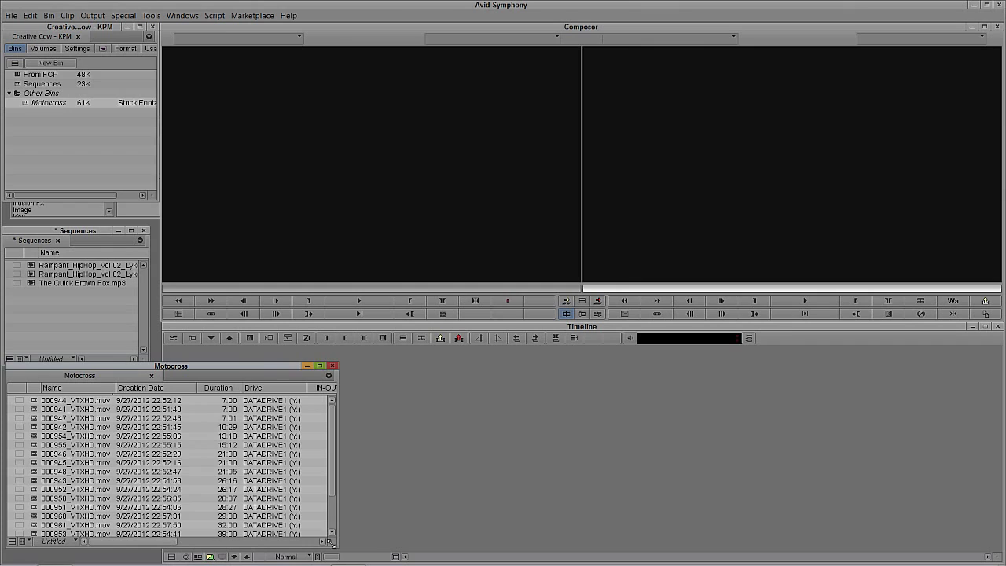
click(229, 388)
key(ctrl+e)
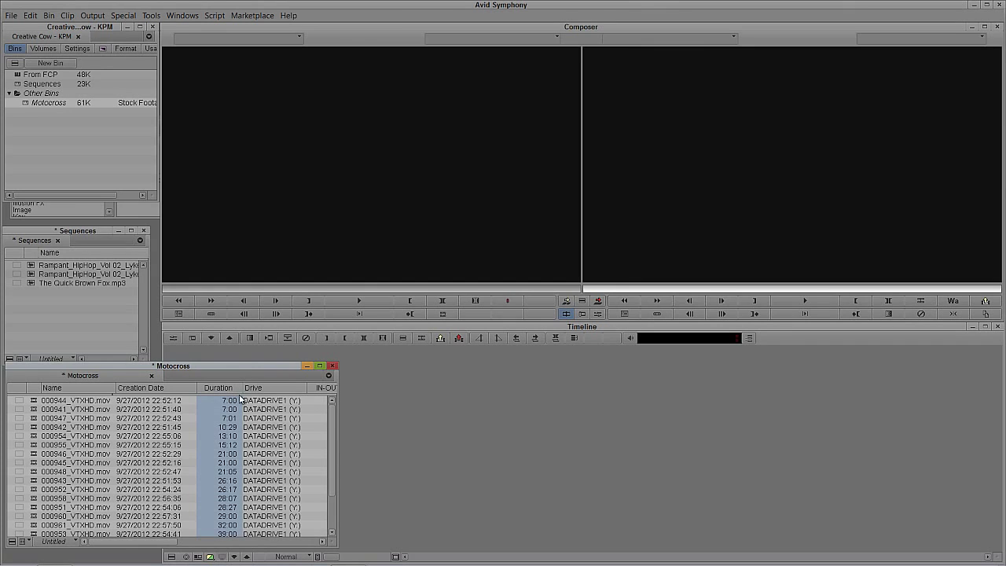
scroll(335, 446, down, 2)
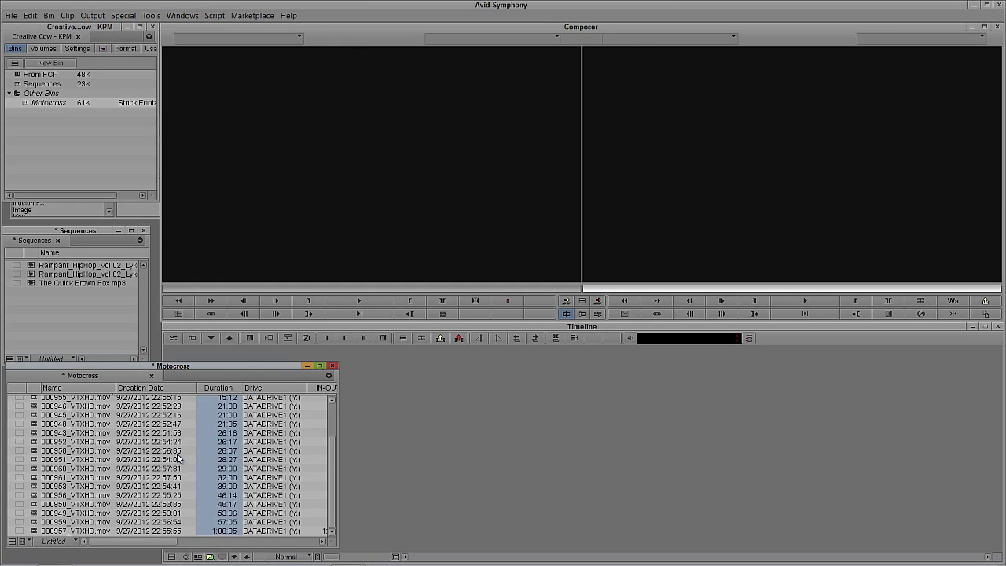
Step: Splice a marked section of 000958_VTXHD.mov, about 22:11 long, into a new sequence stored in the Sequences bin
double_click(32, 451)
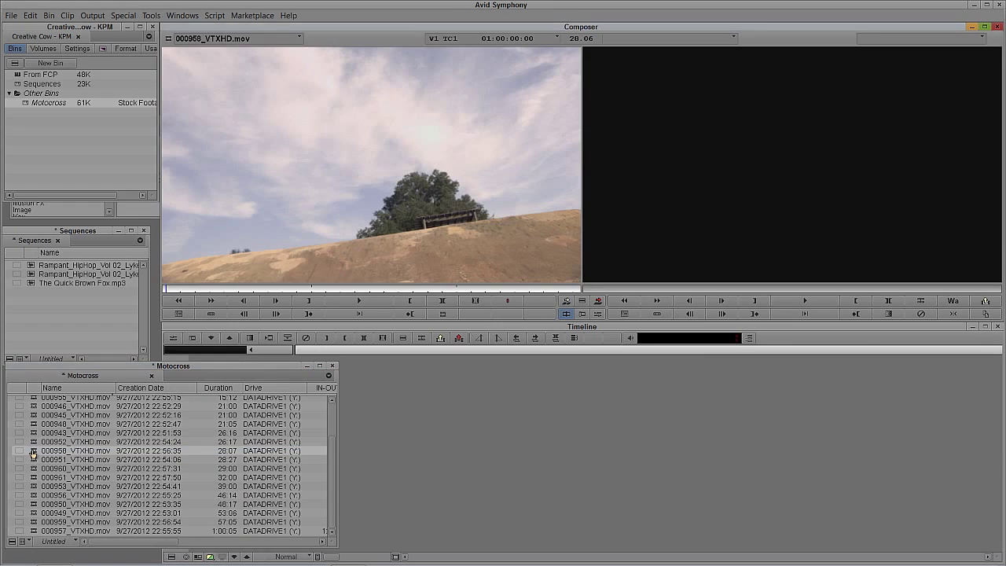
click(210, 300)
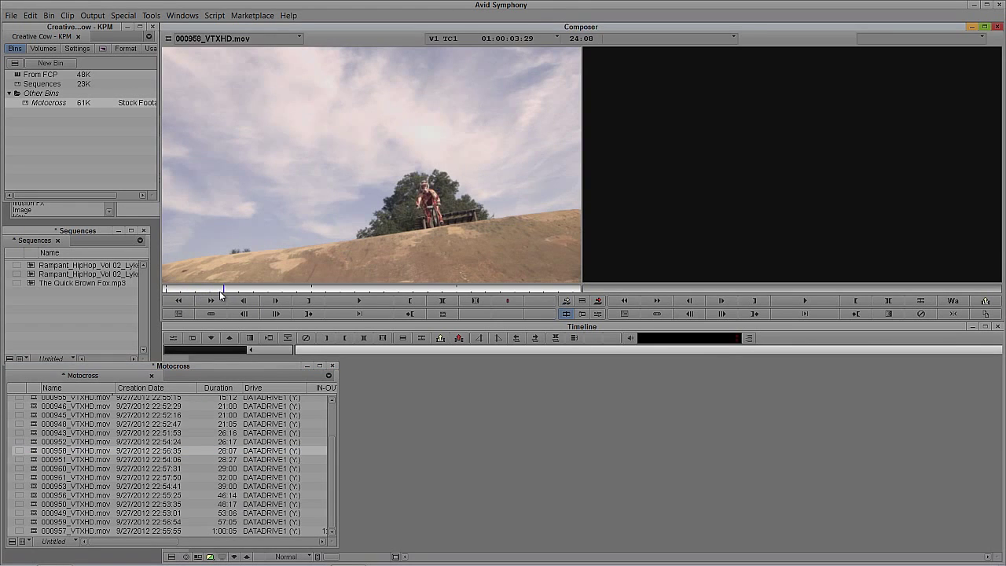
drag(230, 292, 542, 314)
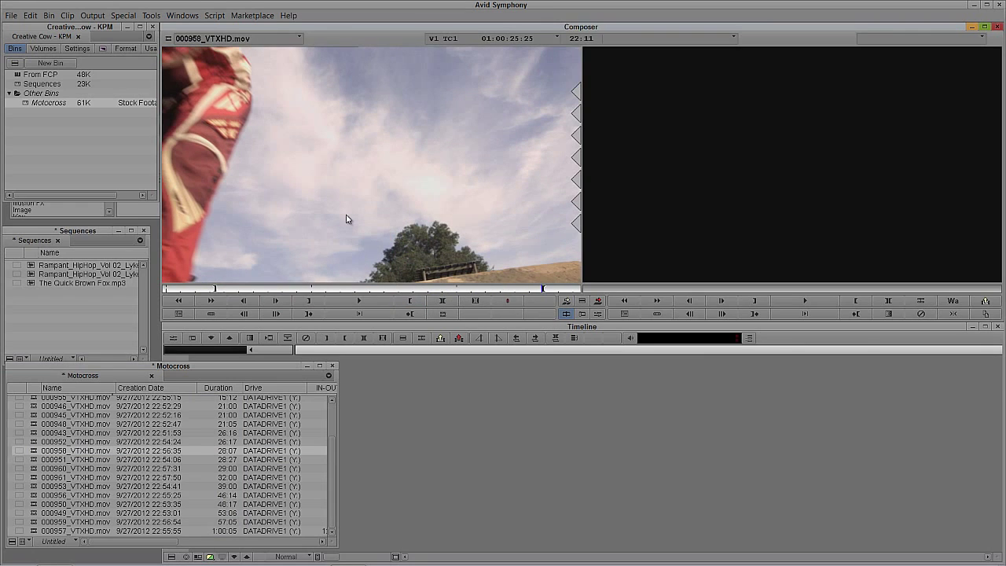
key(v)
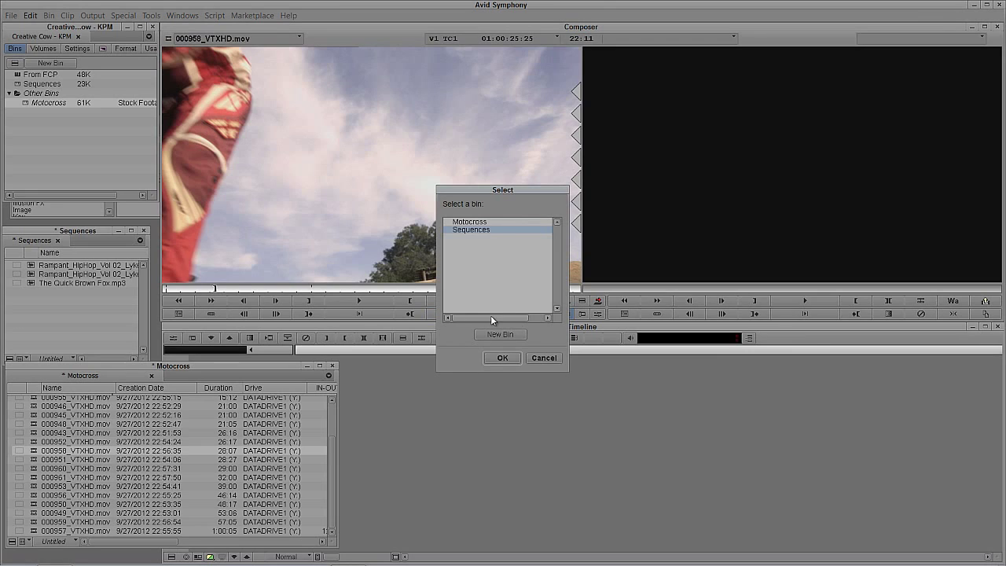
click(499, 358)
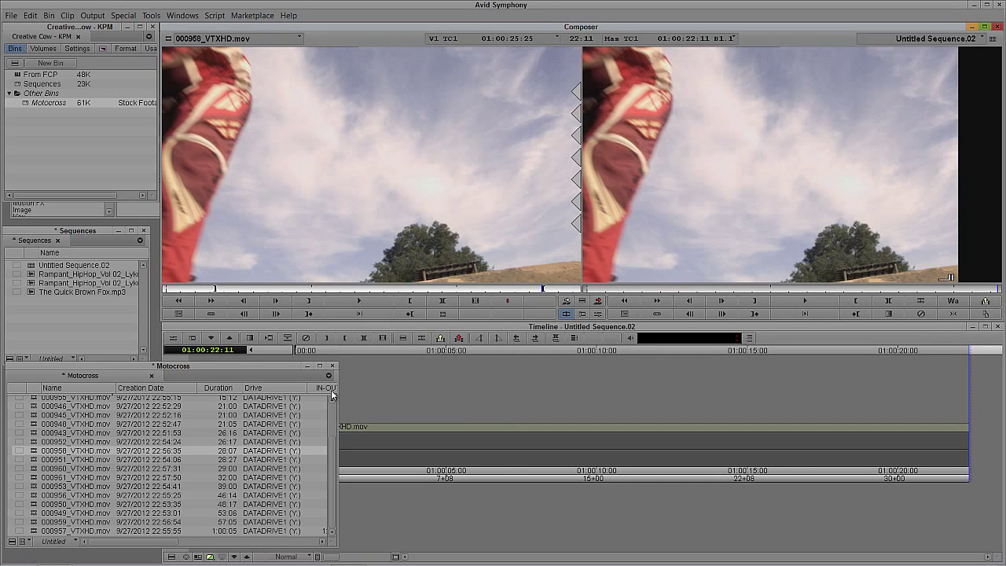
Step: Load 000952_VTXHD.mov as the source clip and patch its video to a new V2 track in the sequence
drag(33, 444, 294, 231)
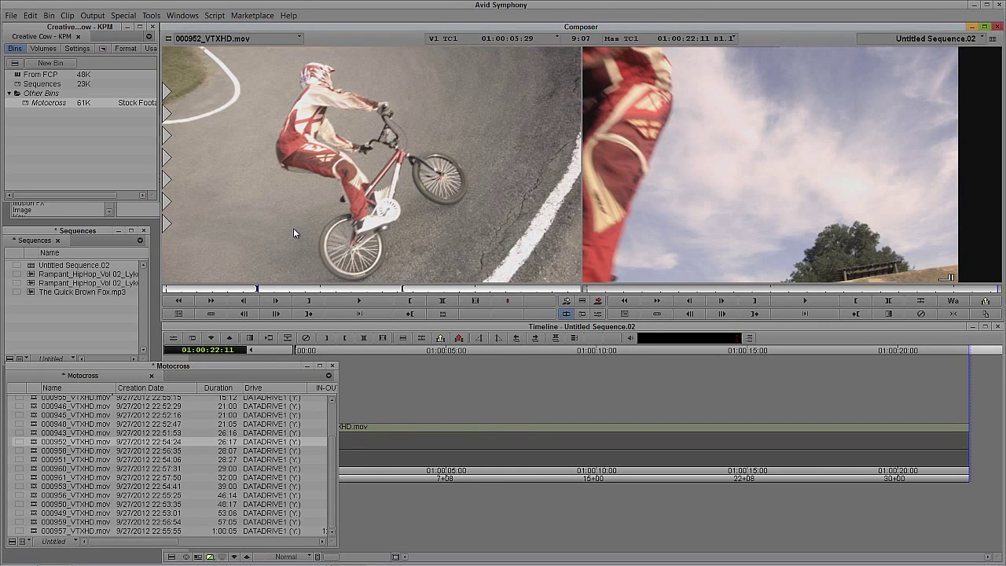
click(658, 196)
click(469, 430)
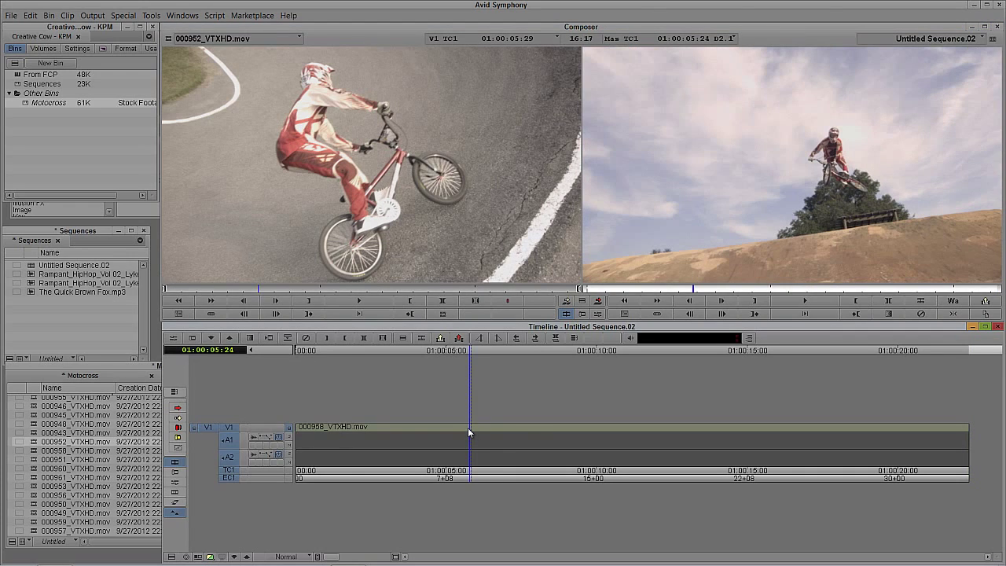
key(ctrl+y)
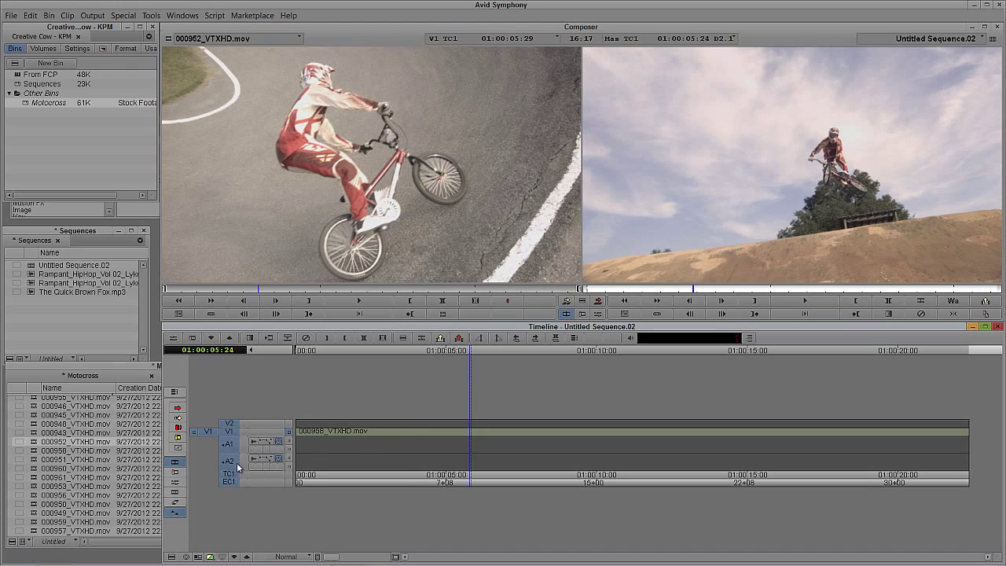
drag(207, 431, 228, 423)
Step: Overwrite the source clip onto V2 across the full length of the 000958_VTXHD.mov clip below it
click(455, 441)
drag(456, 442, 482, 443)
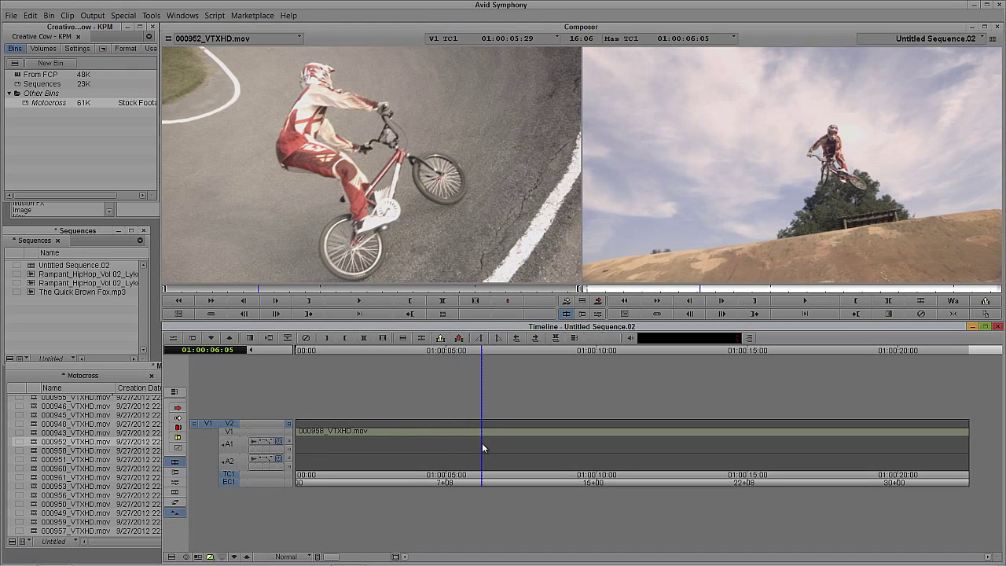
key(t)
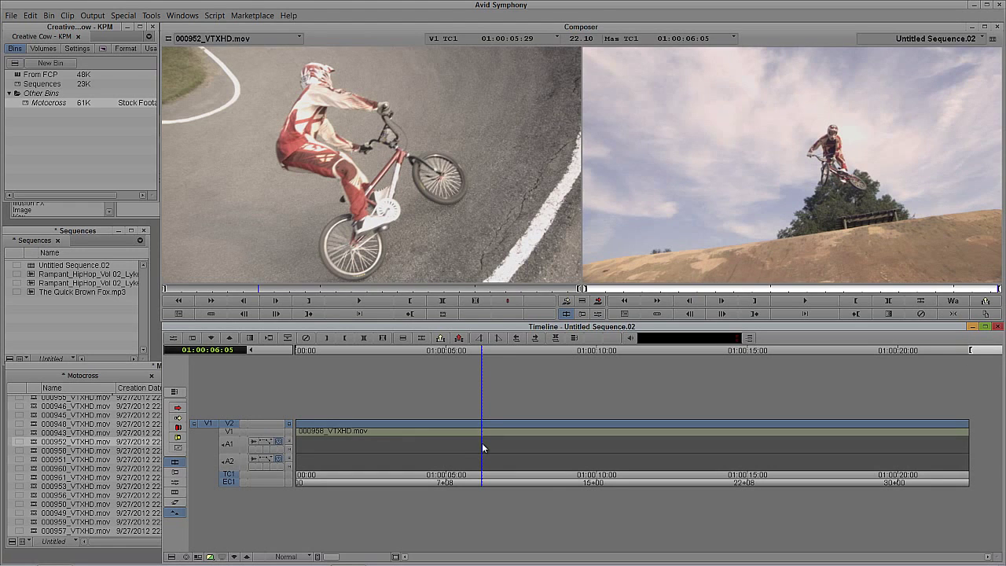
key(b)
drag(652, 441, 453, 454)
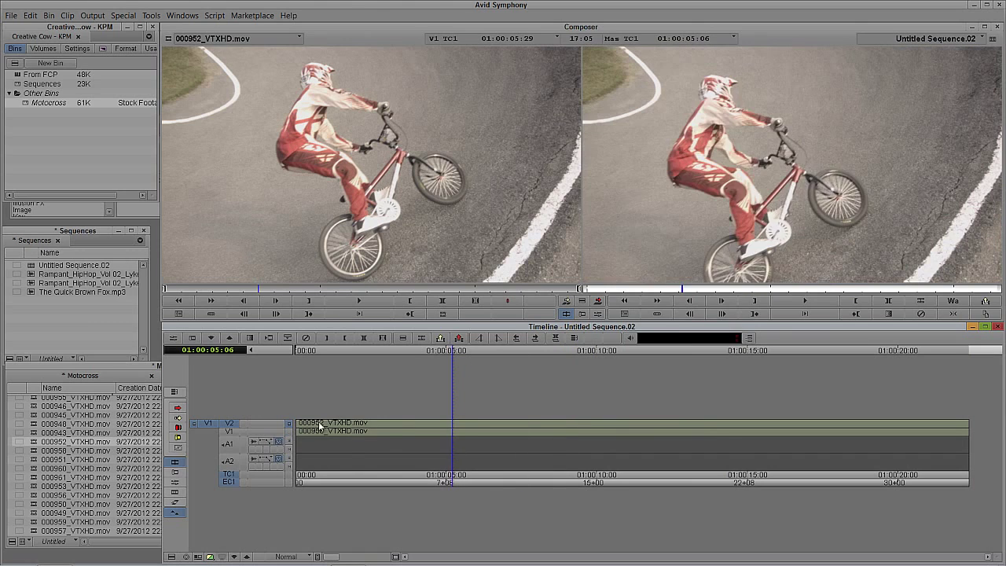
click(395, 430)
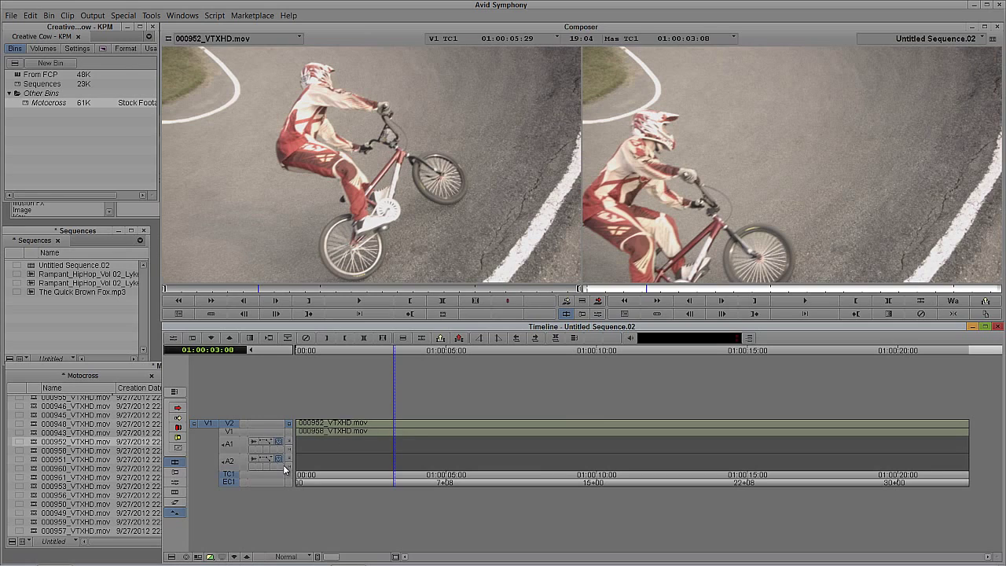
Step: Apply the 3D Warp blend effect to the 000952_VTXHD.mov clip on V2 and open it for effect editing
key(ctrl+8)
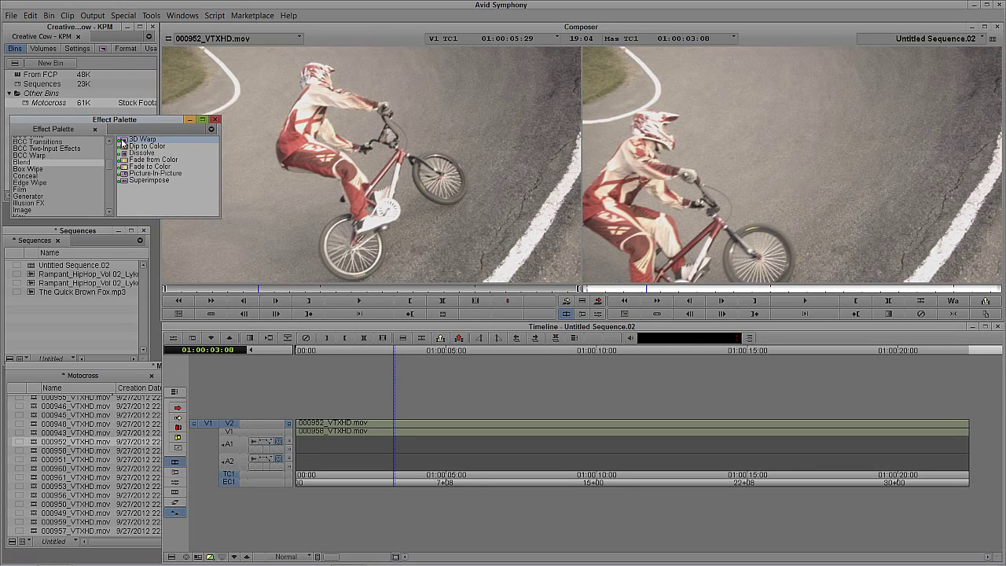
drag(401, 426, 400, 424)
click(436, 429)
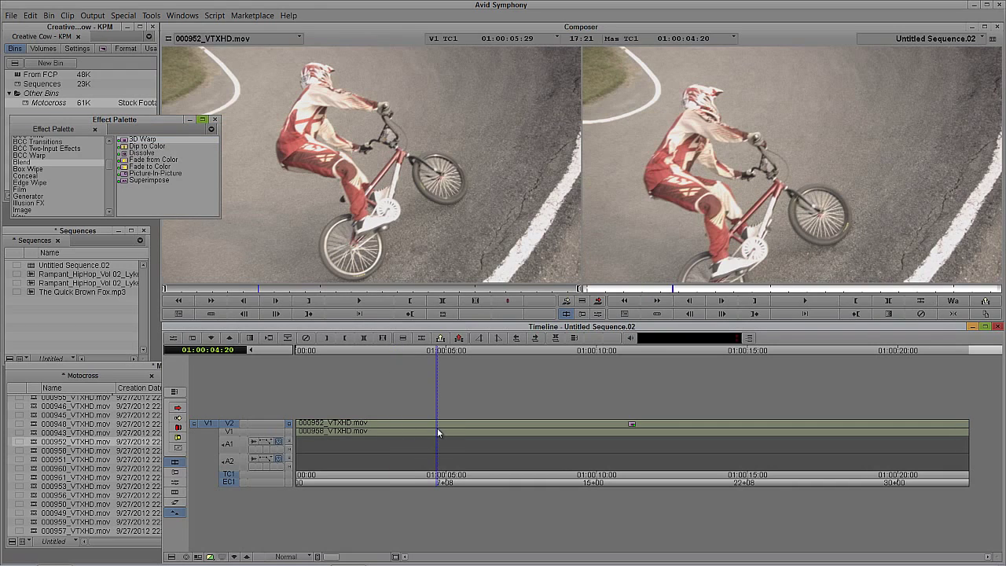
key(ctrl+e)
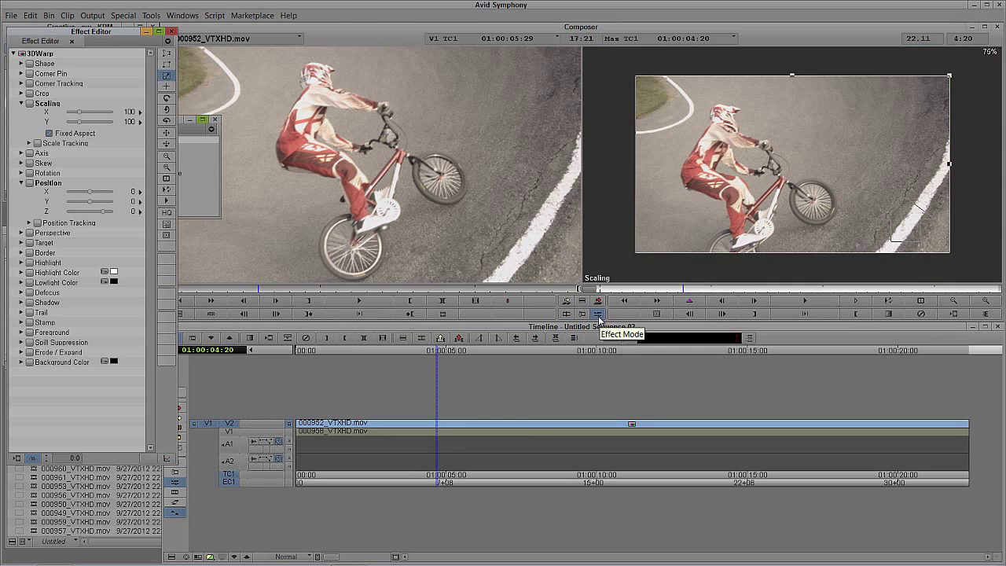
click(236, 327)
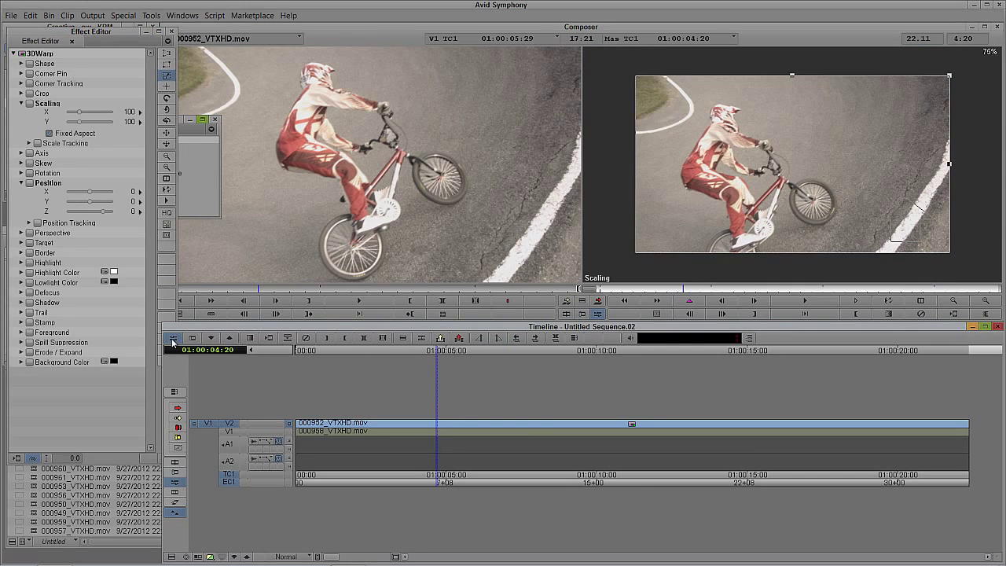
Step: At the clip's first frame, scale the 3D Warp image to 30 in X and Y with fixed aspect
drag(660, 292, 591, 295)
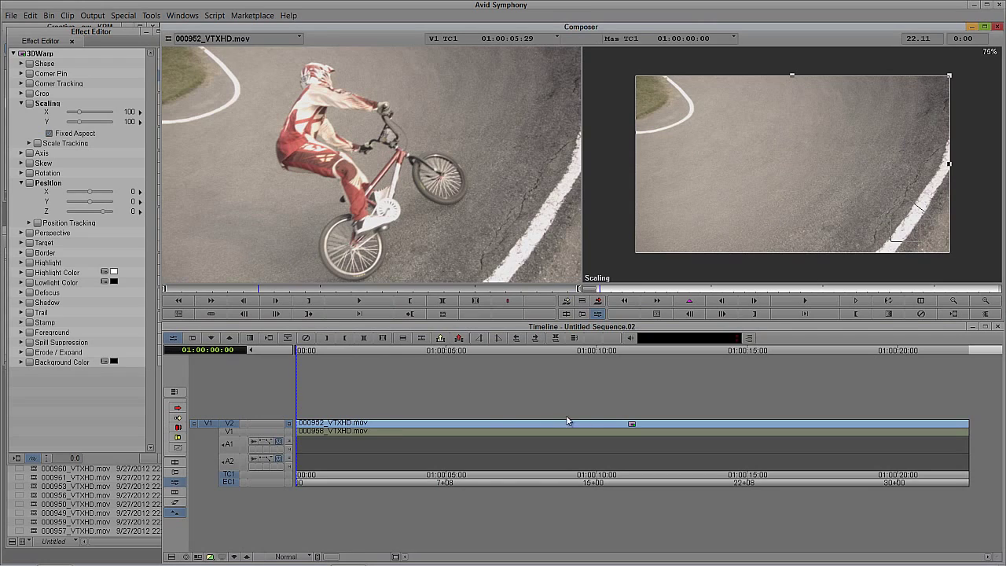
click(77, 111)
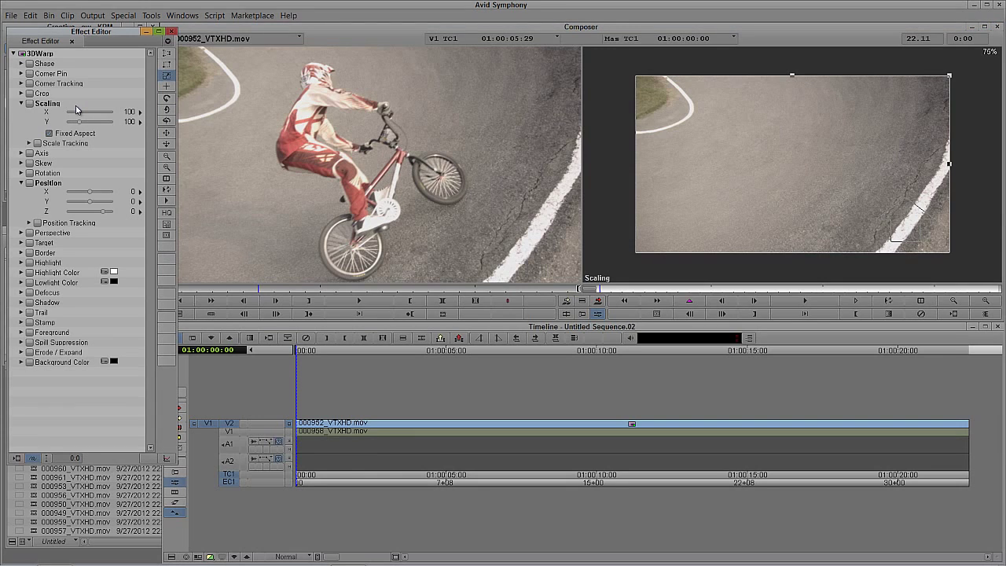
drag(76, 112, 76, 112)
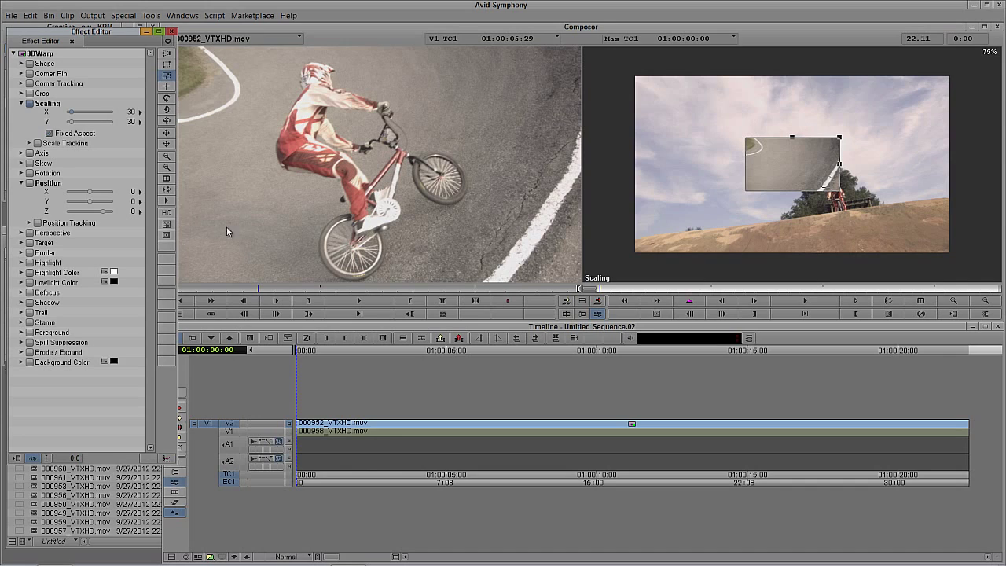
Step: Keyframe the inset beyond the frame's left edge at X -686, Y -284 on the first frame, and go to the last frame
click(166, 168)
click(166, 171)
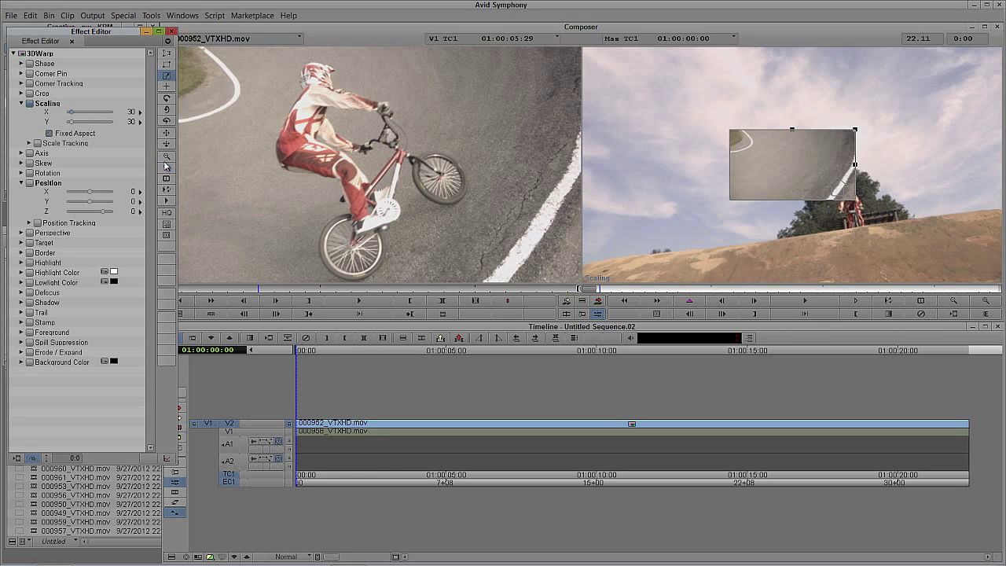
click(166, 165)
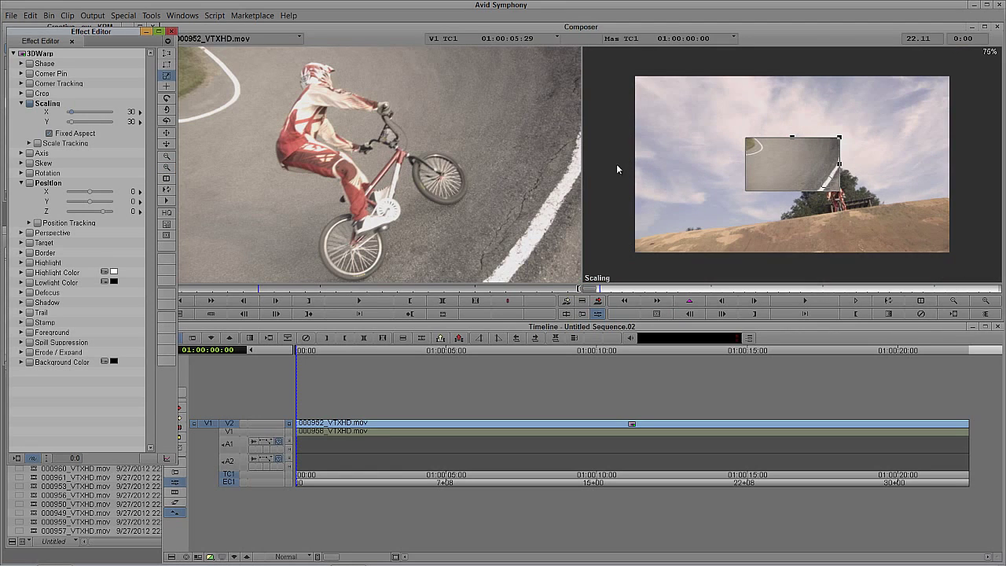
drag(776, 142, 587, 216)
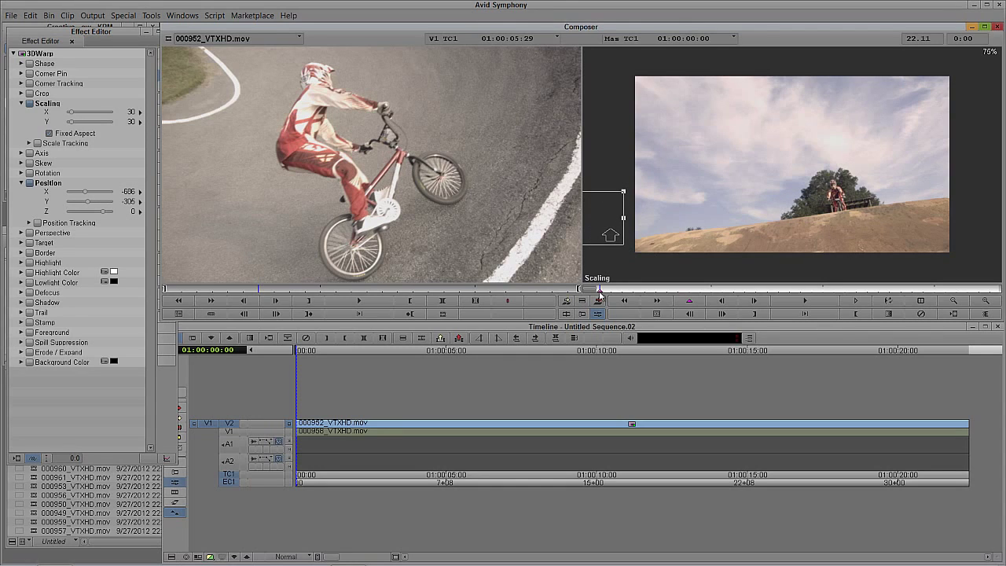
drag(610, 229, 610, 226)
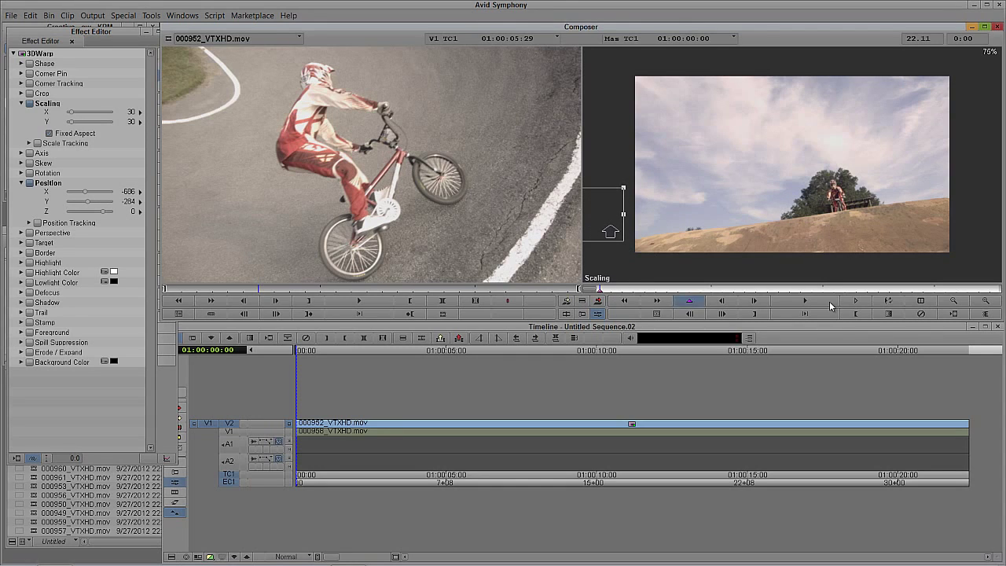
click(653, 301)
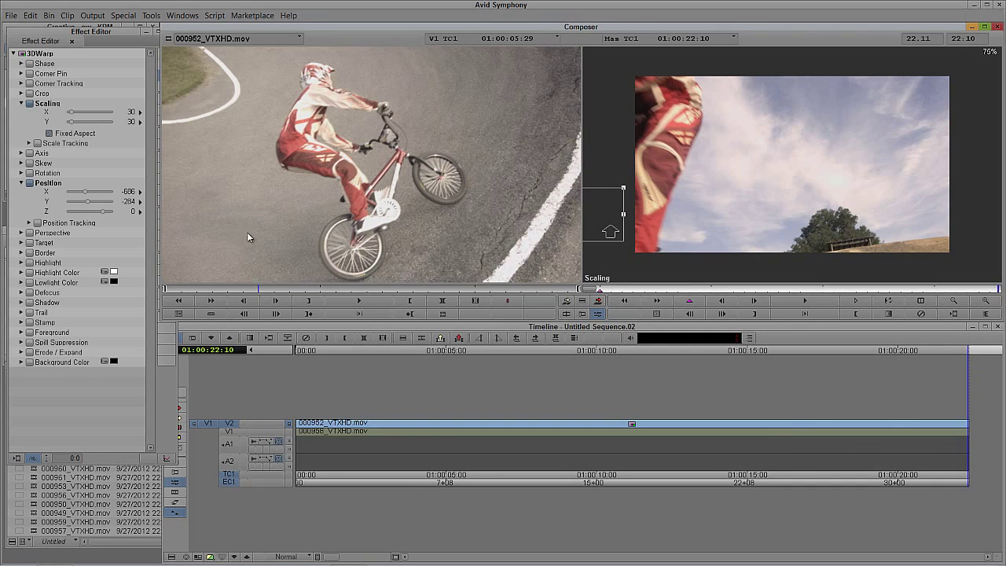
click(87, 196)
drag(87, 195, 92, 195)
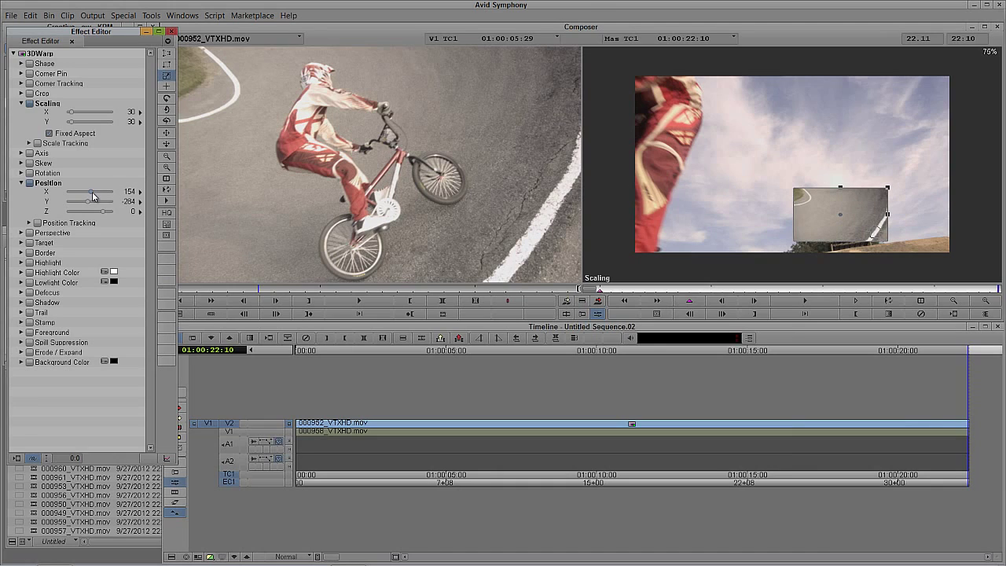
key(ctrl+z)
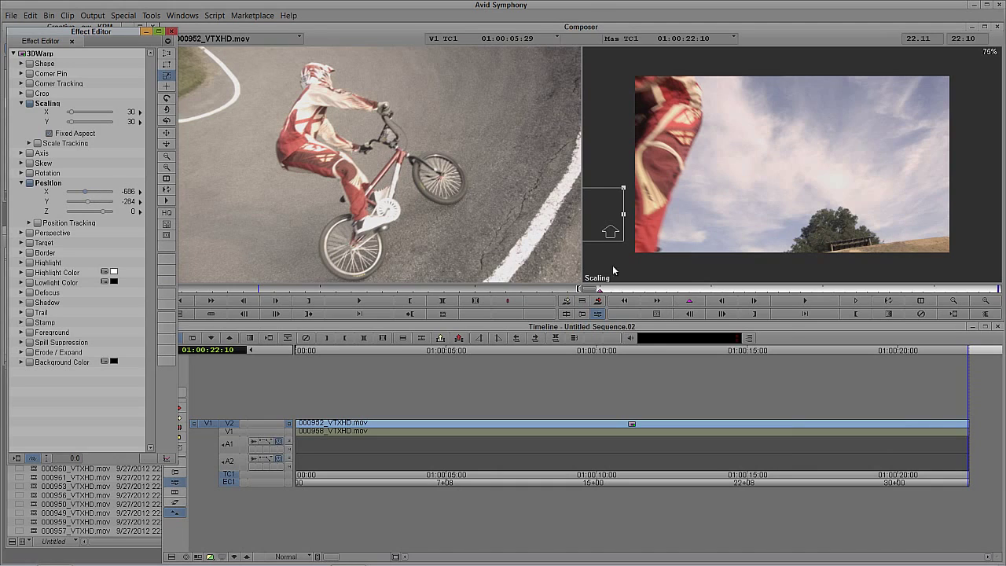
Step: Add a keyframe on the last frame with Position X at 692, and leave effect editing at the sequence start
click(686, 299)
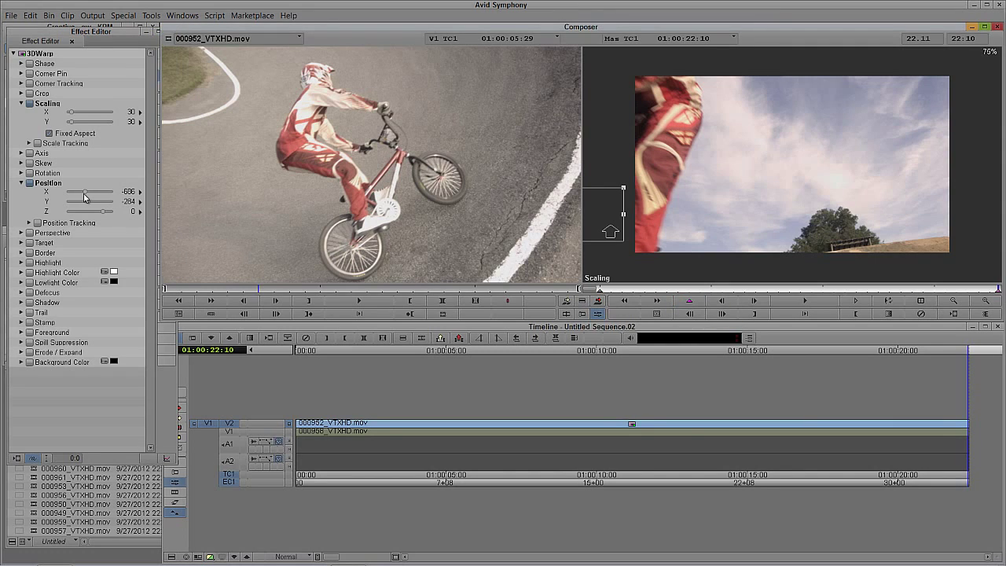
drag(86, 194, 94, 191)
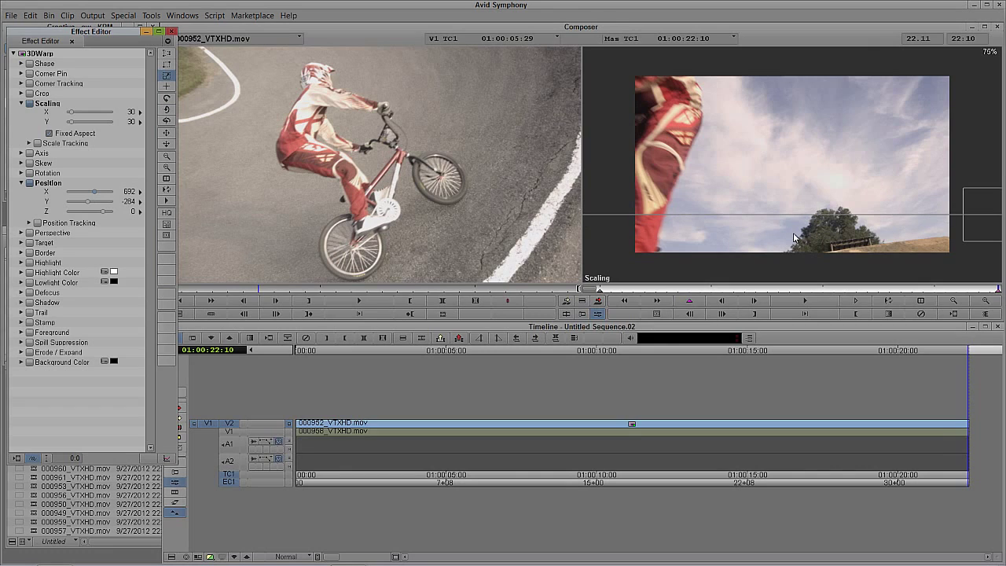
click(658, 300)
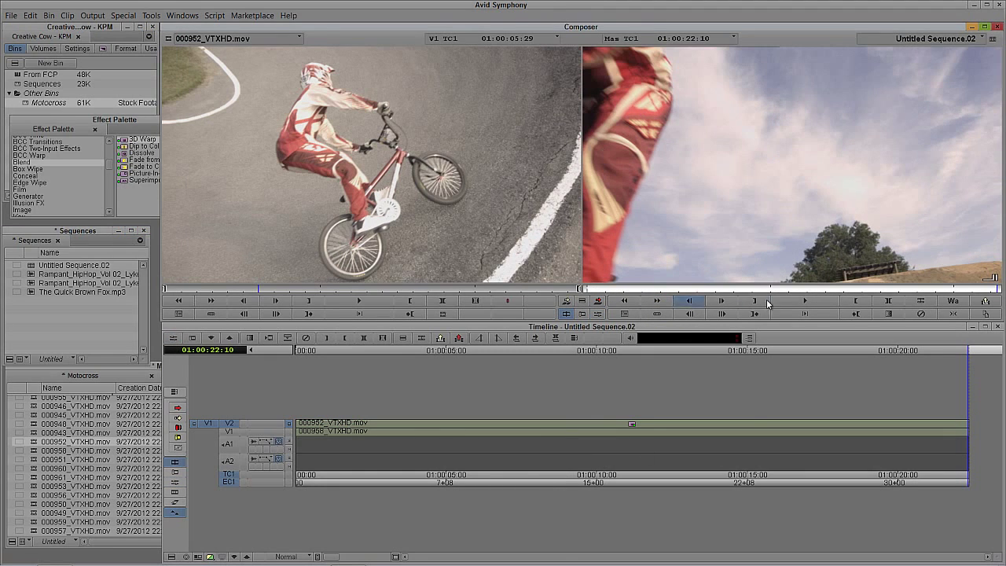
drag(651, 446, 297, 431)
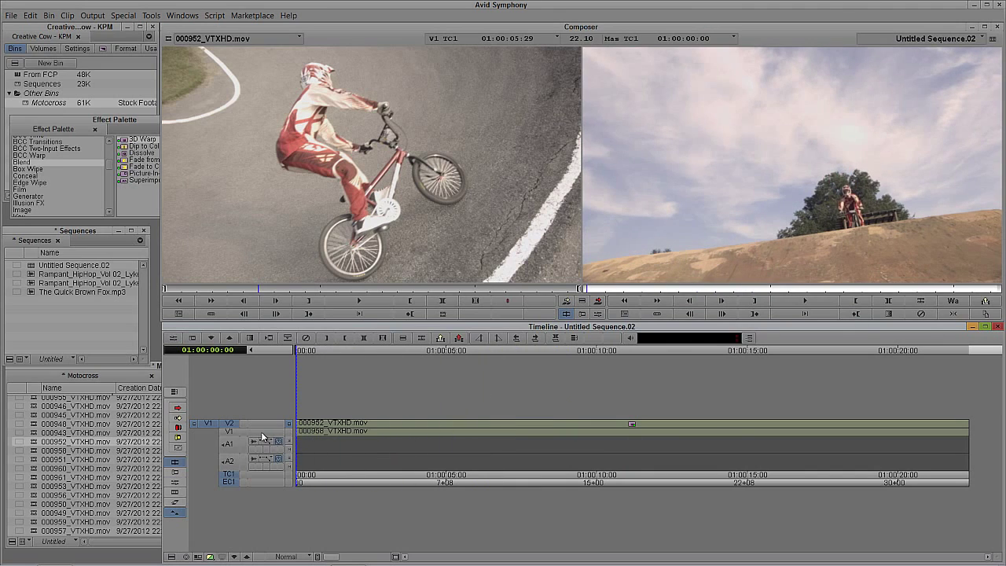
Step: Play the sequence to check the inset's travel, and add video track V3 with source track V1 patched to it
click(805, 300)
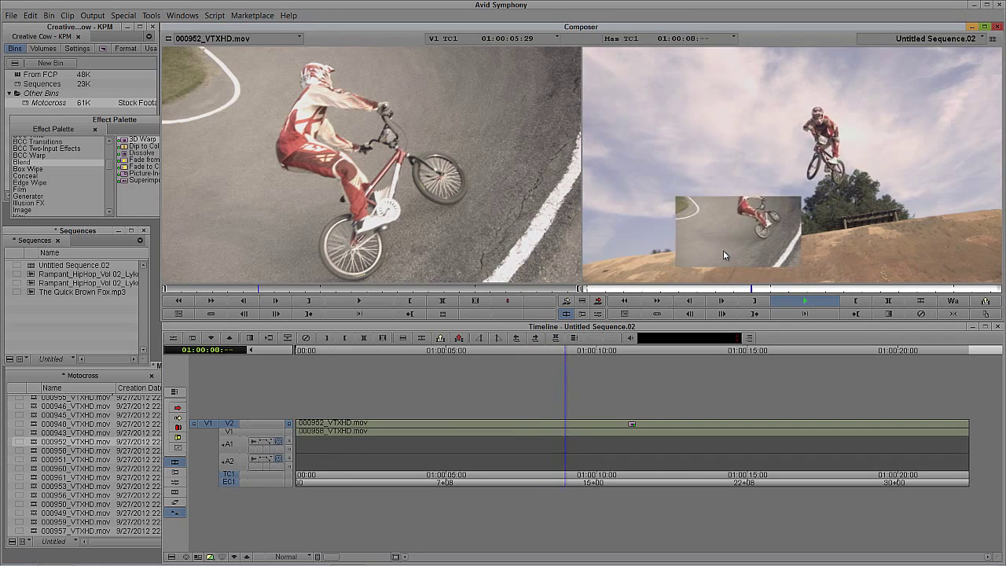
key(space)
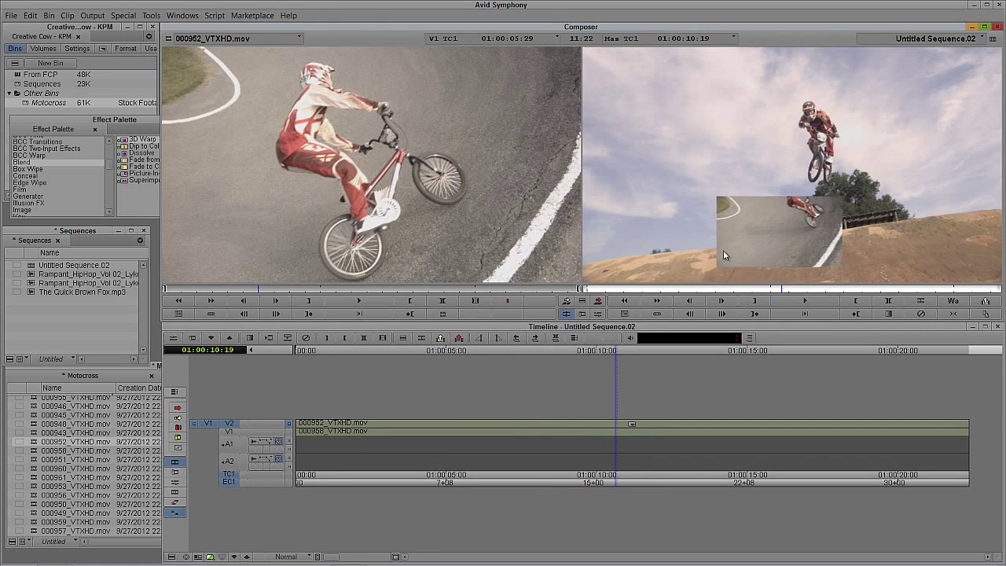
key(ctrl+y)
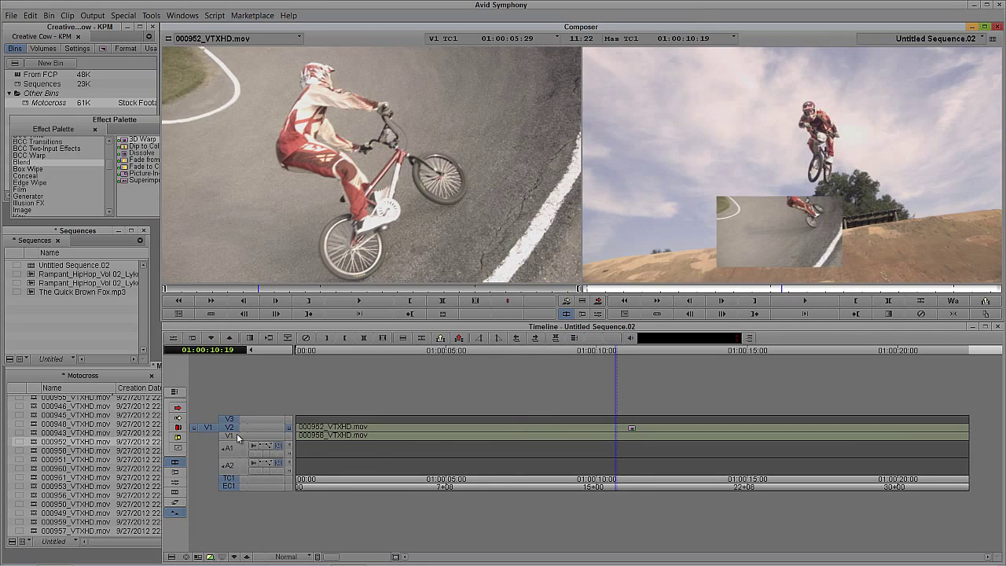
drag(209, 426, 230, 419)
Step: Park the sequence at 01:00:09:29 and create a new title reading MOTOCROSS over that frame
click(516, 453)
click(595, 453)
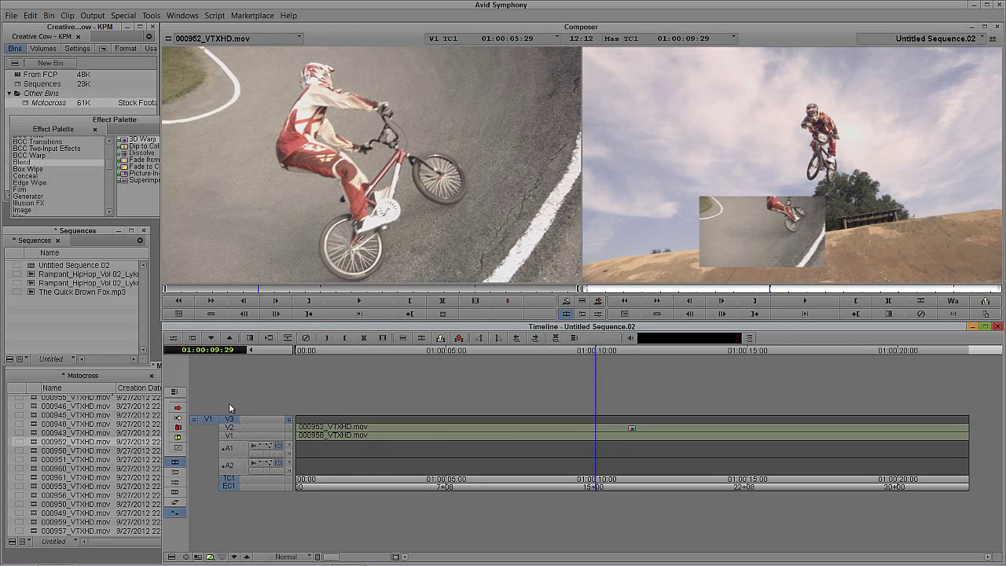
click(68, 15)
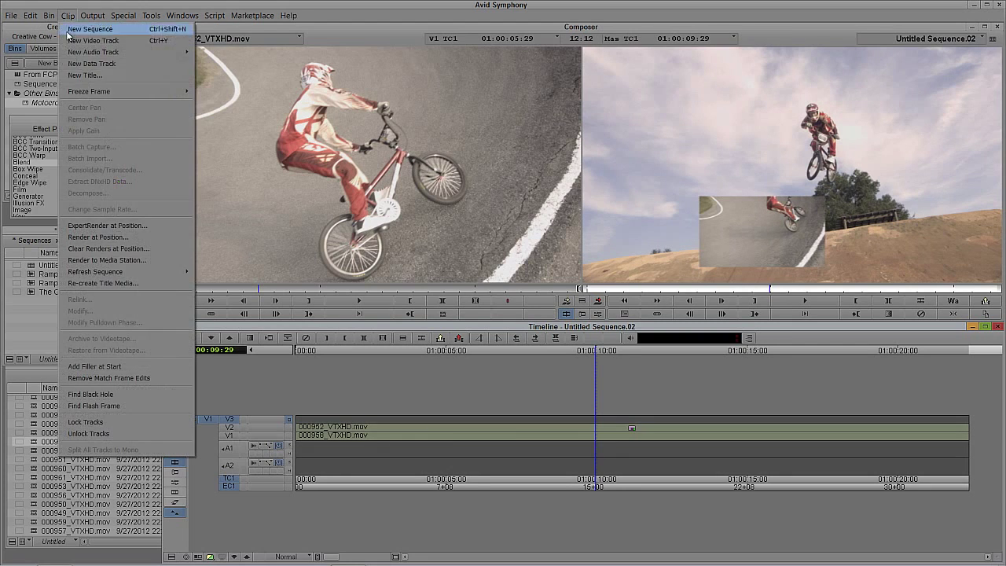
click(81, 75)
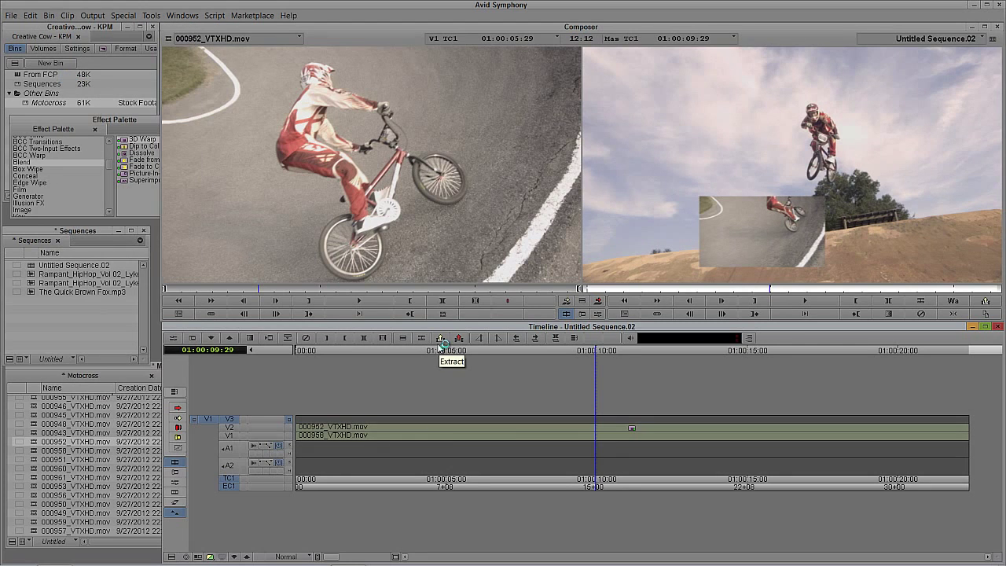
click(524, 305)
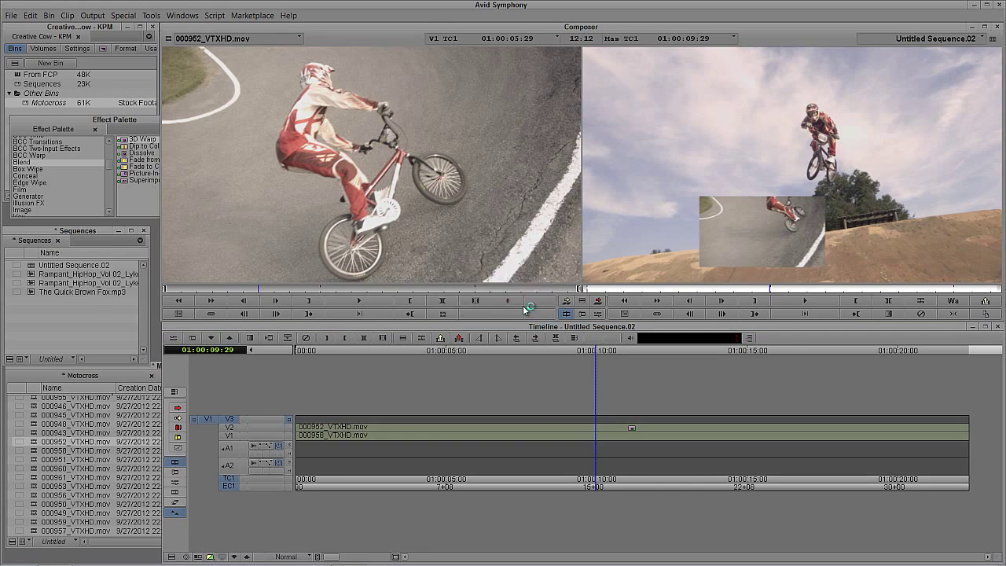
key(Caps_Lock)
text(MOTOCROSS)
Step: Set the MOTOCROSS title's font to Impact and give it a drop shadow with a shadow softness of 4
click(139, 353)
click(247, 351)
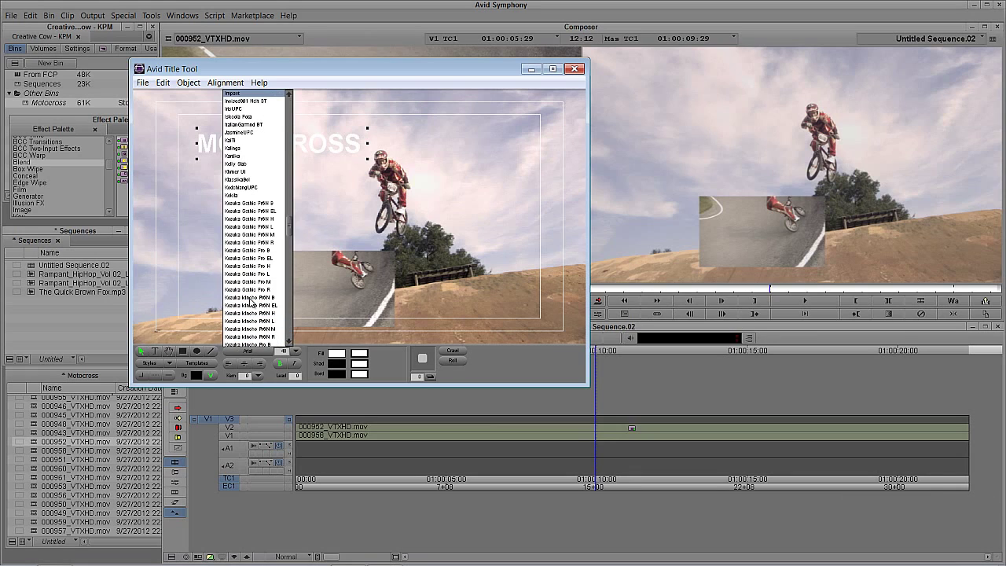
key(Return)
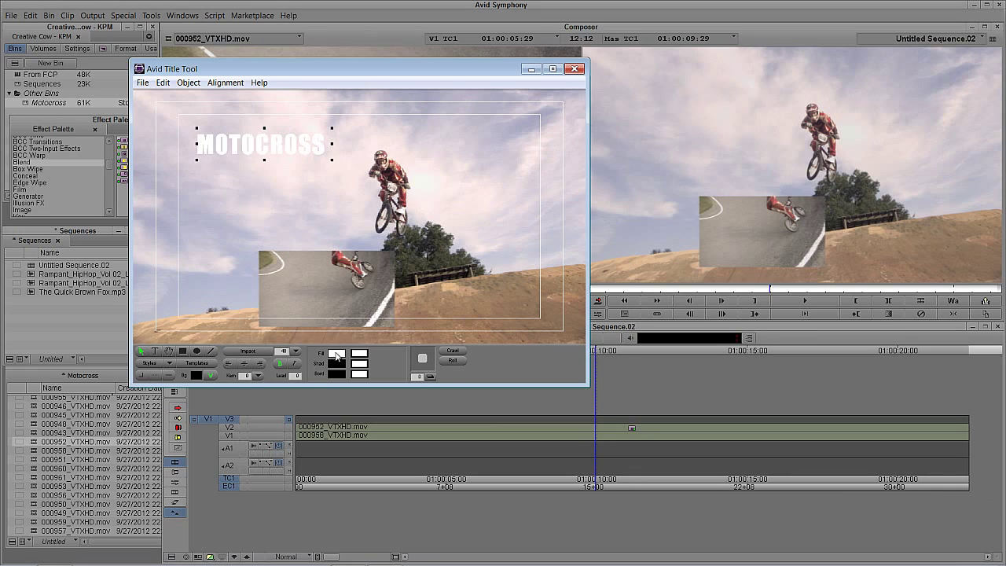
click(430, 377)
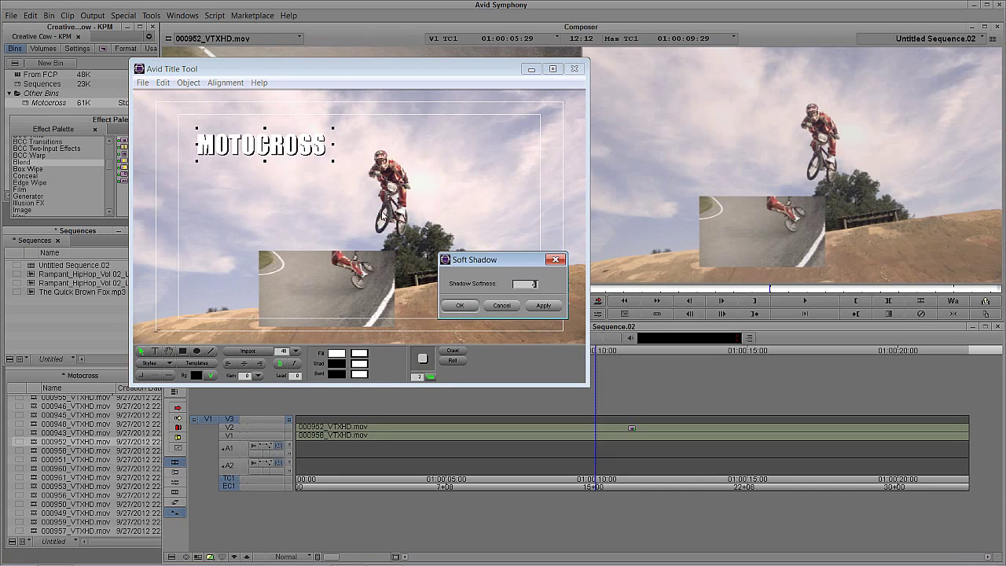
click(537, 310)
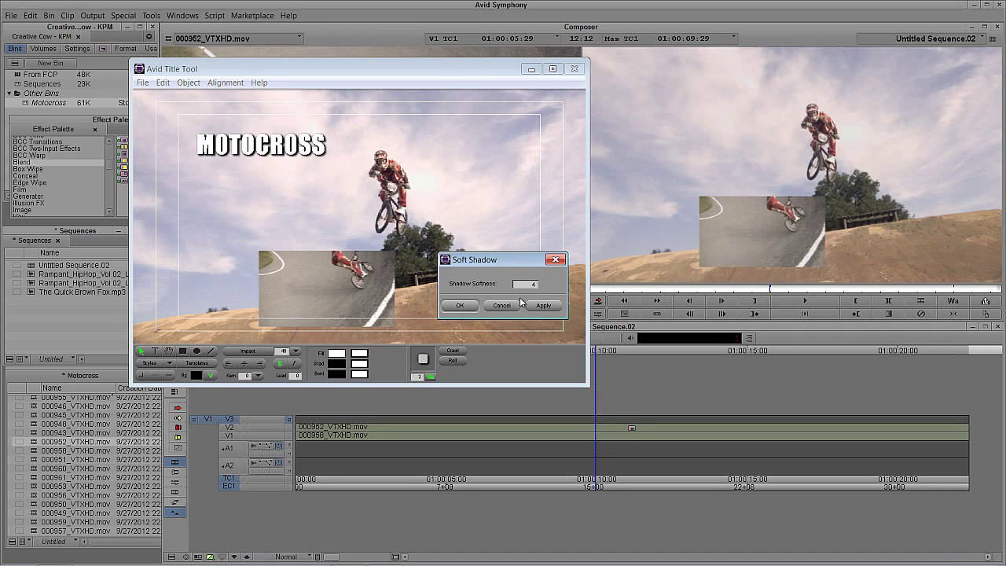
click(459, 306)
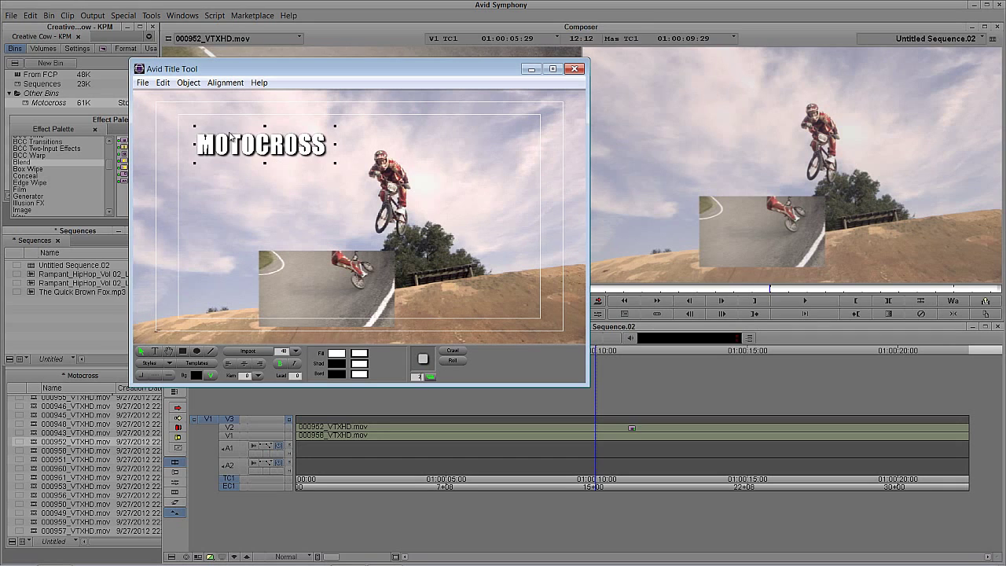
Step: Enlarge the MOTOCROSS title to size 84 and fit it on one line at the upper-left corner of the title-safe area
drag(229, 139, 212, 124)
click(284, 351)
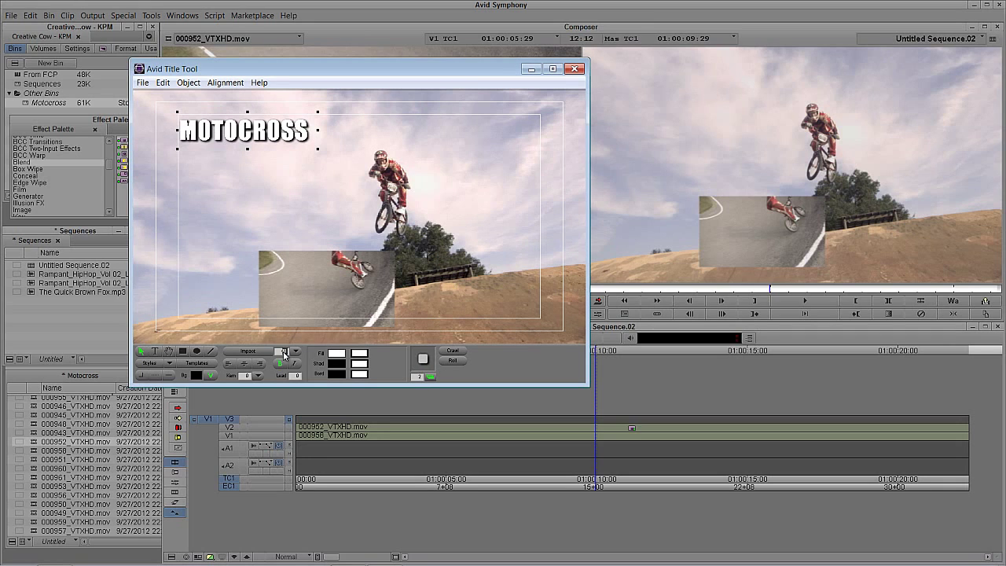
text(84)
key(Return)
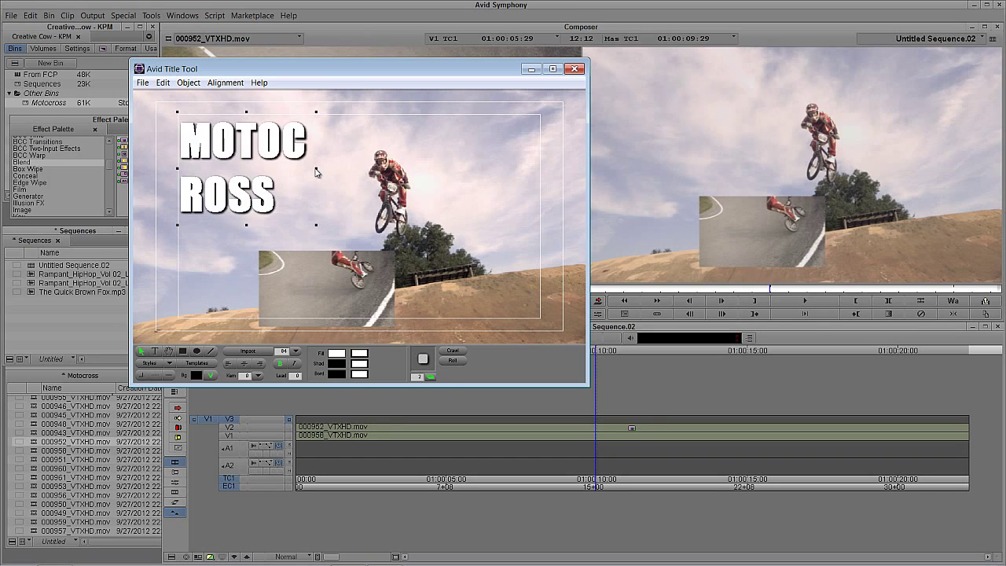
drag(317, 170, 526, 170)
drag(313, 140, 308, 132)
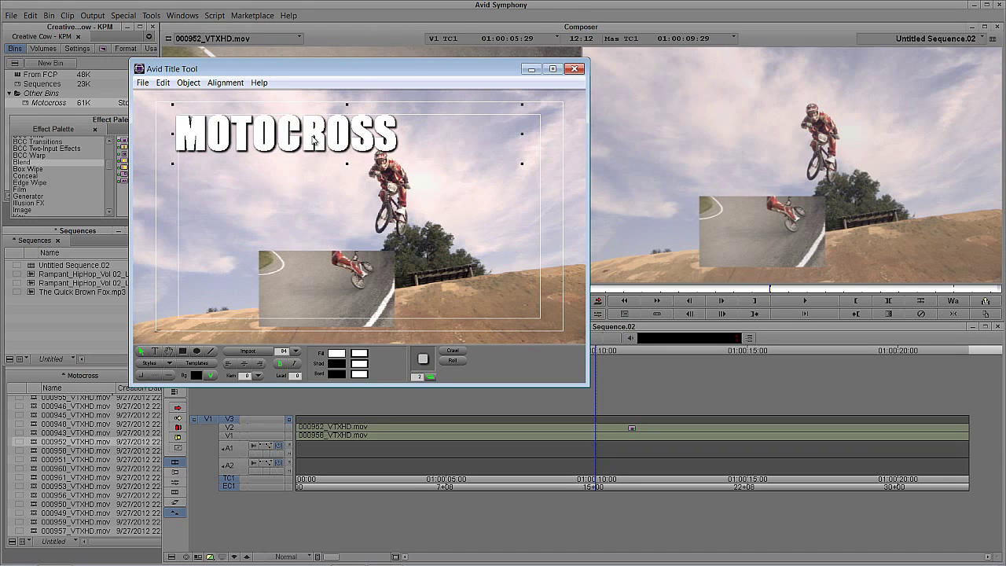
Step: Save the title as Motocross in the Sequences bin on DATADRIVE1 (Y:) at DNxHD 60 MXF, and close the title editor
click(149, 83)
click(161, 140)
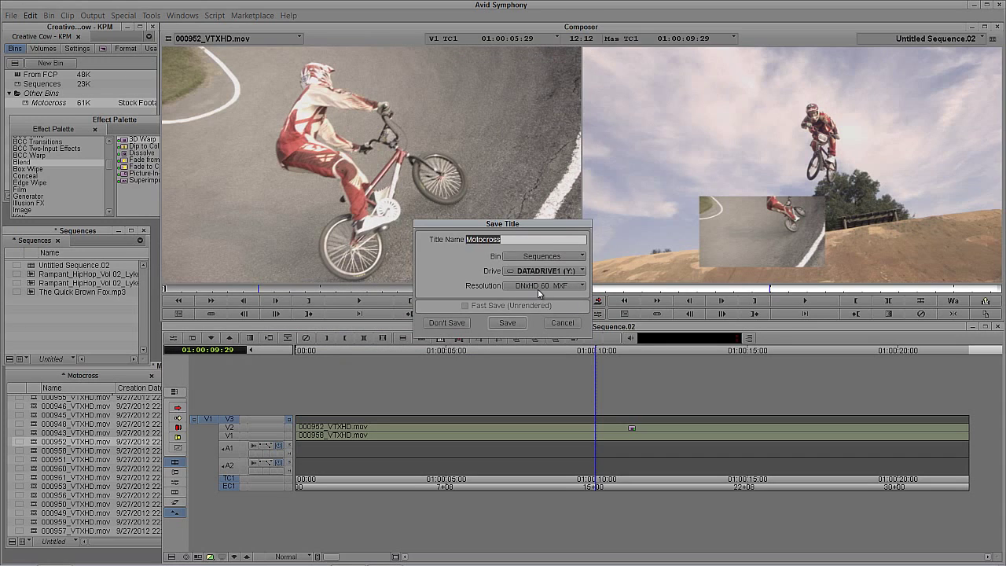
click(507, 322)
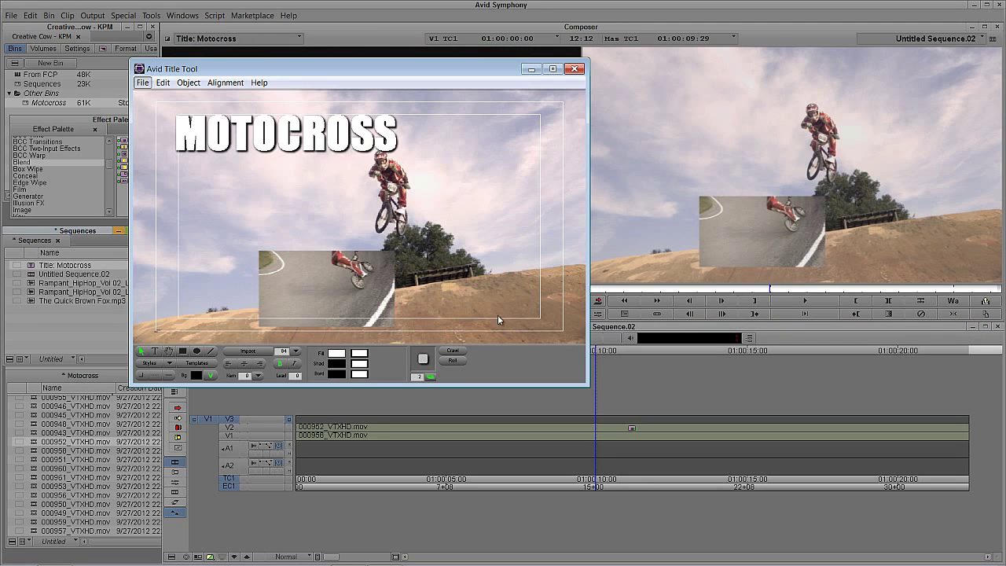
click(574, 68)
Step: Overwrite the Motocross title onto V3 across the full length of the sequence, and play back the composite
click(308, 300)
click(434, 444)
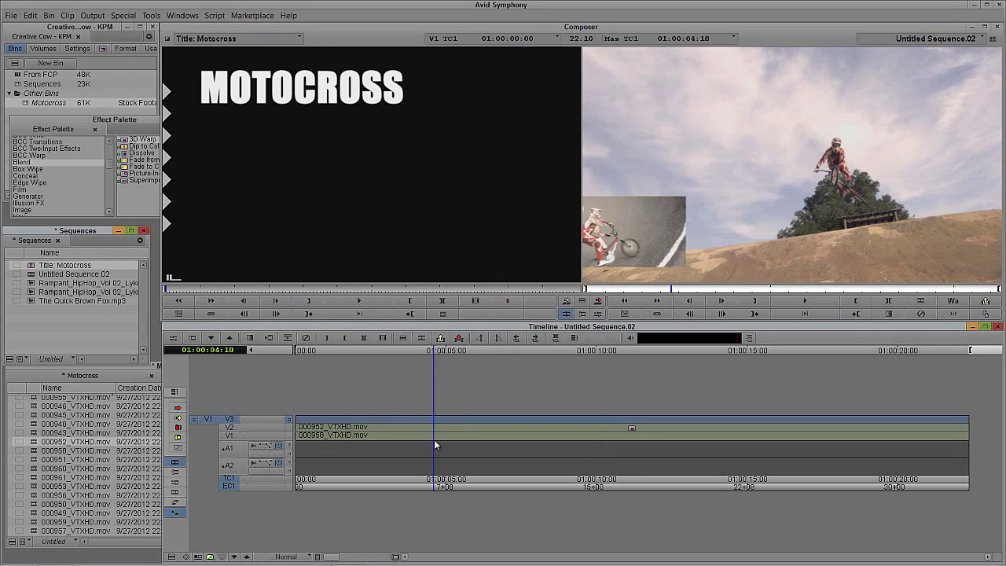
key(Home)
key(b)
key(Caps_Lock)
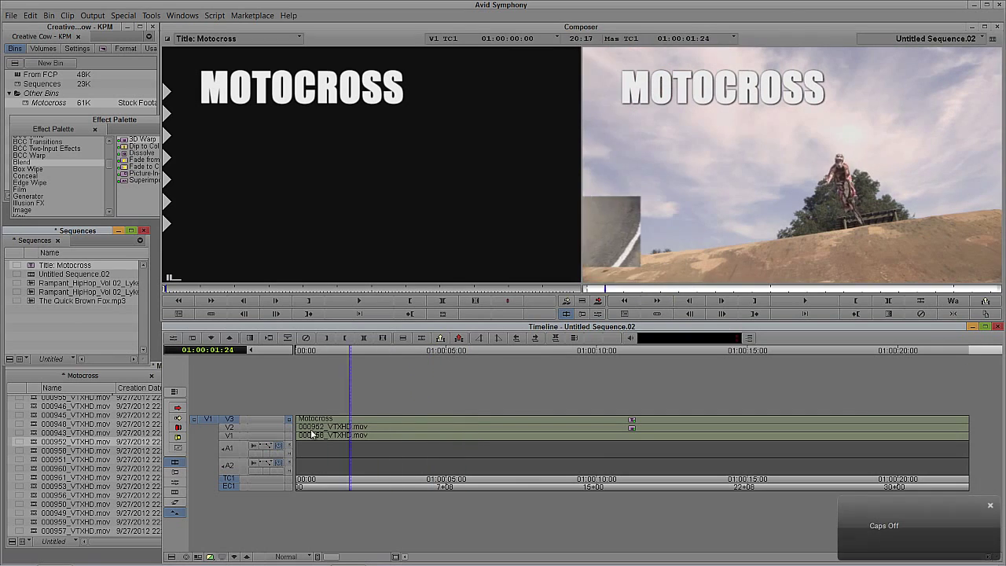
key(space)
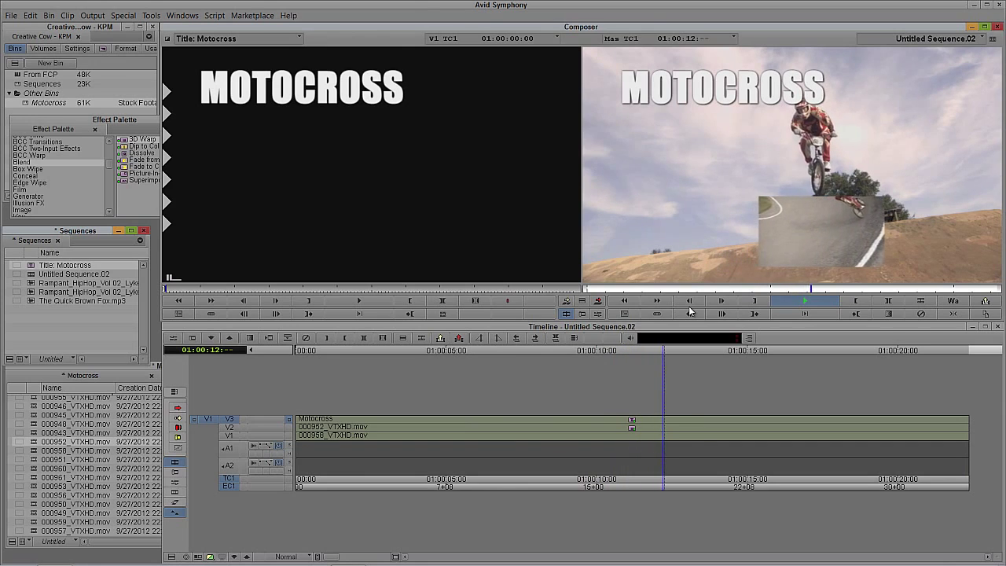
key(space)
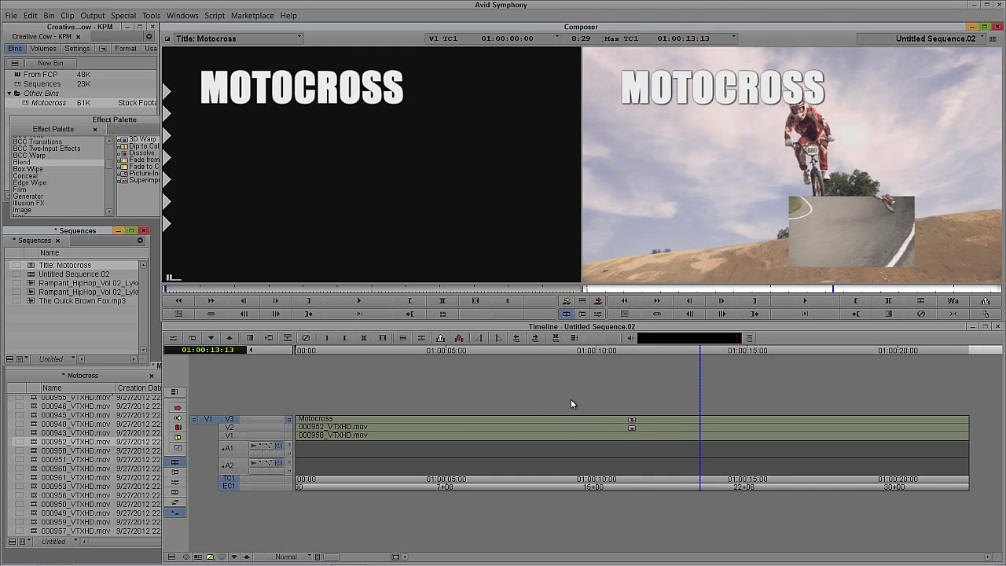
Step: Mark the whole sequence and create a video mixdown in the Sequences bin on DATADRIVE1 (Y:) at DNxHD 60 MXF
click(237, 437)
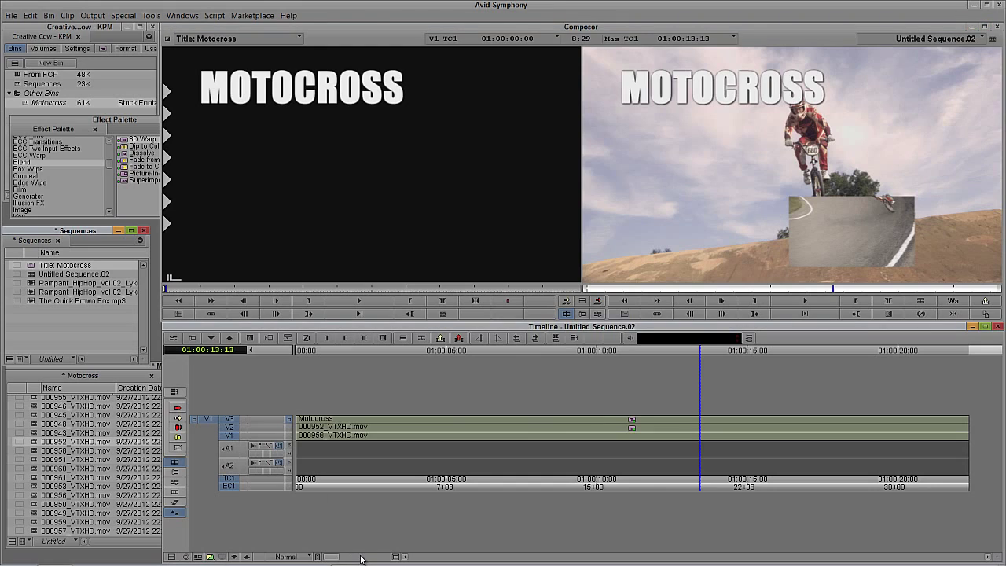
key(t)
click(130, 16)
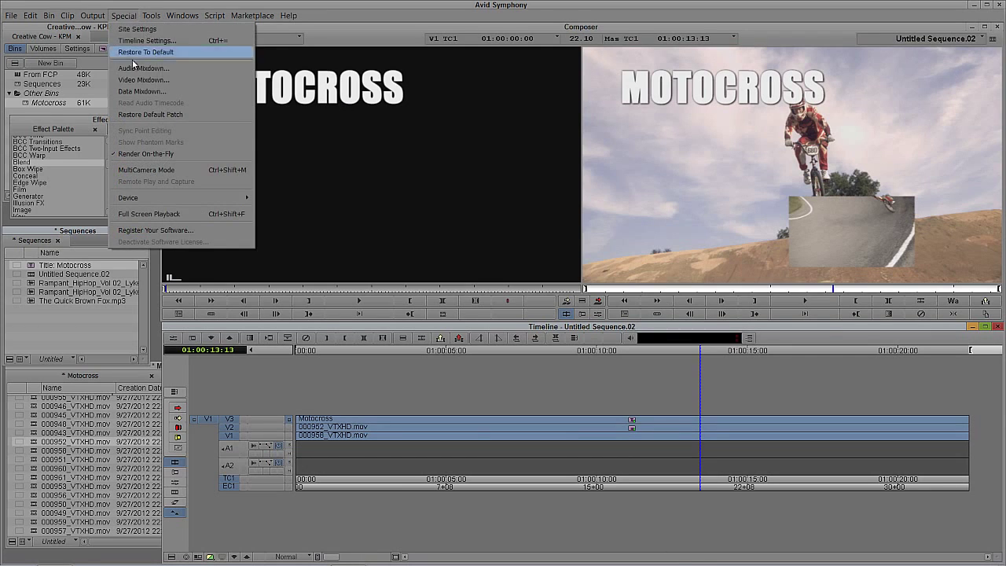
click(143, 79)
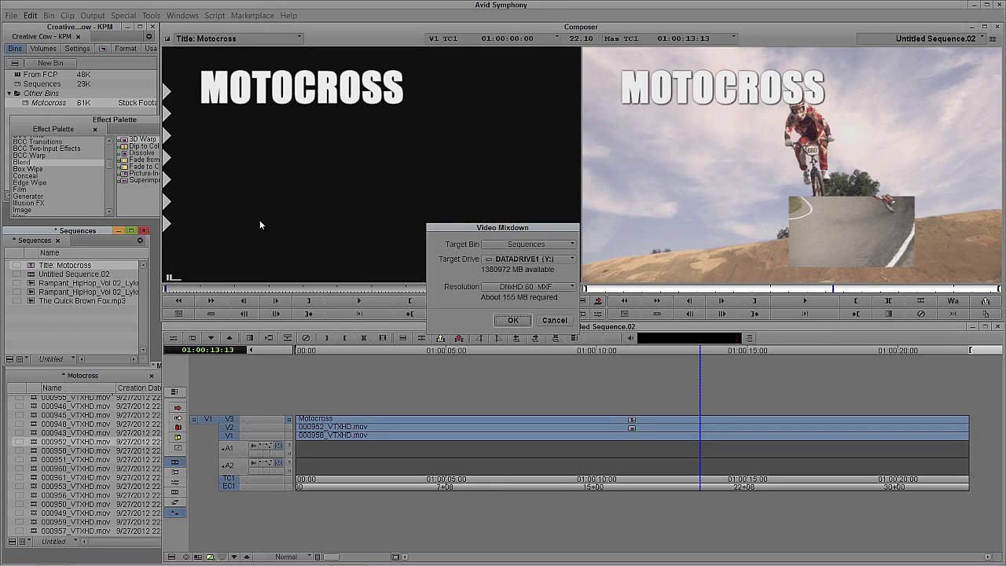
click(516, 245)
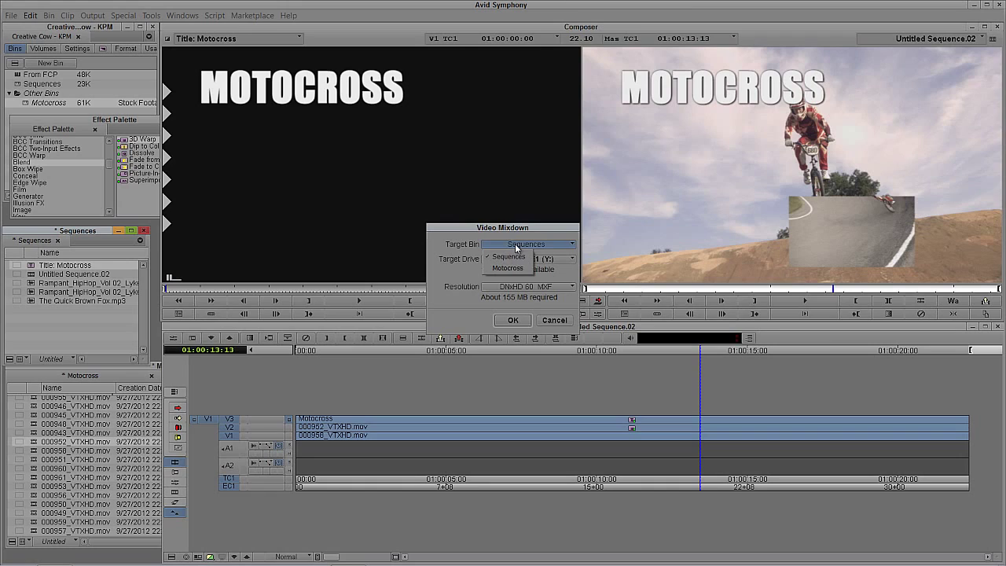
click(511, 257)
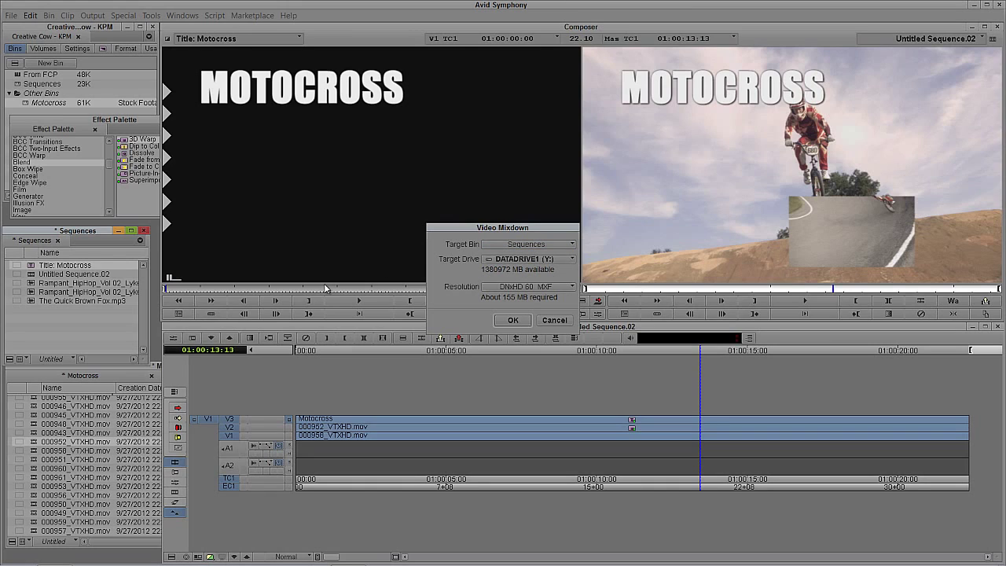
click(529, 260)
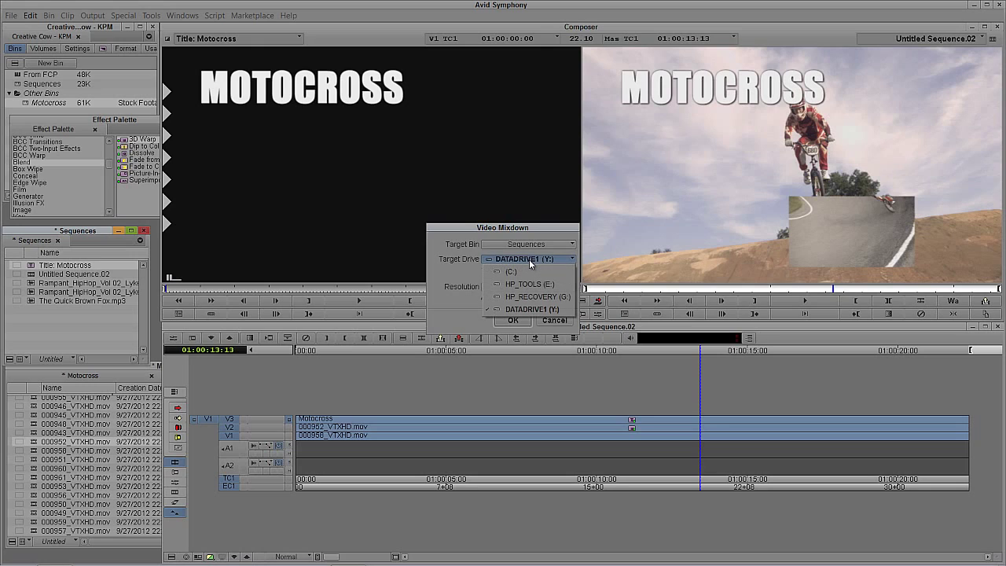
click(542, 309)
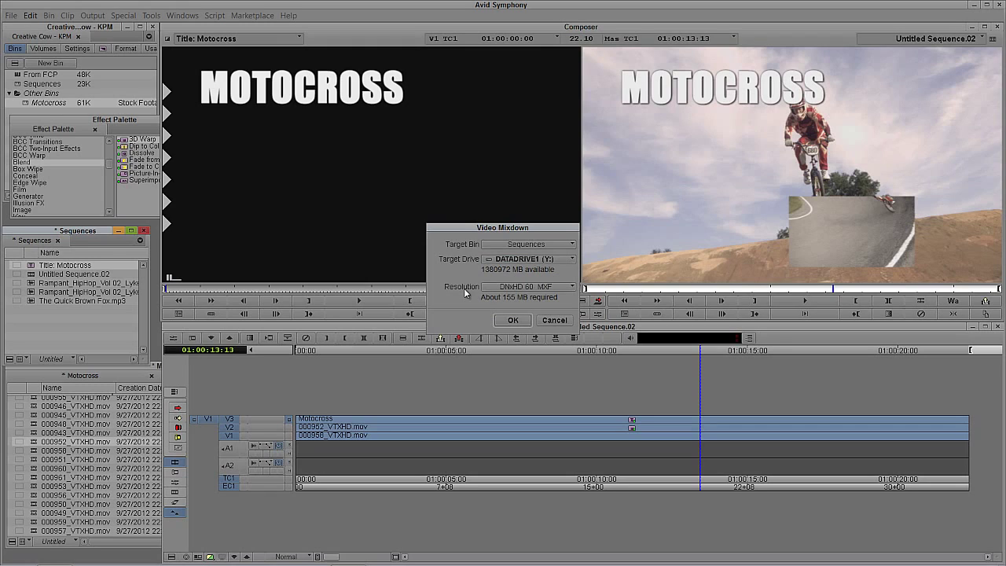
click(512, 319)
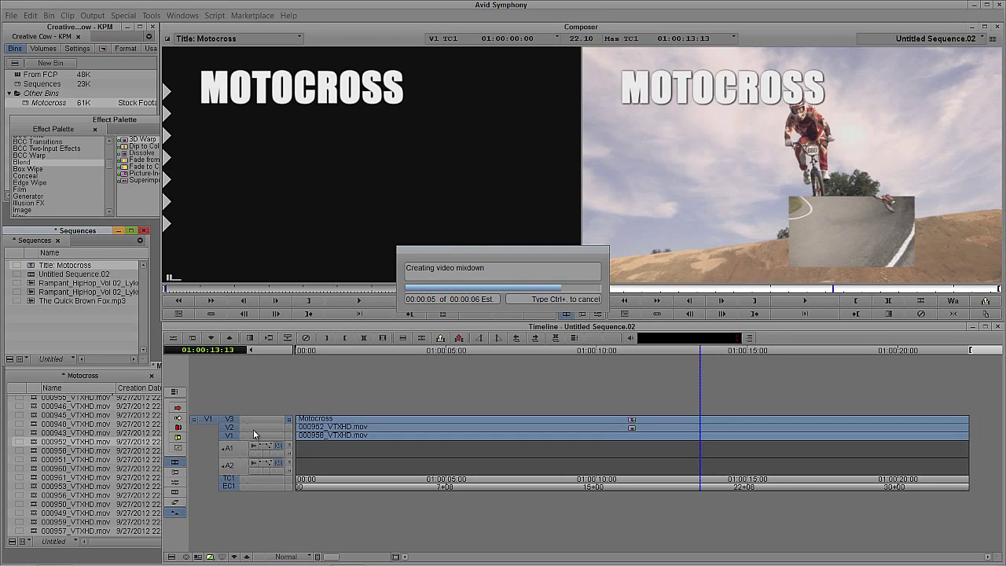
Step: Try replacing the stacked V1 to V3 layers with the new video mixdown on V1, and undo the edit
drag(31, 266, 338, 203)
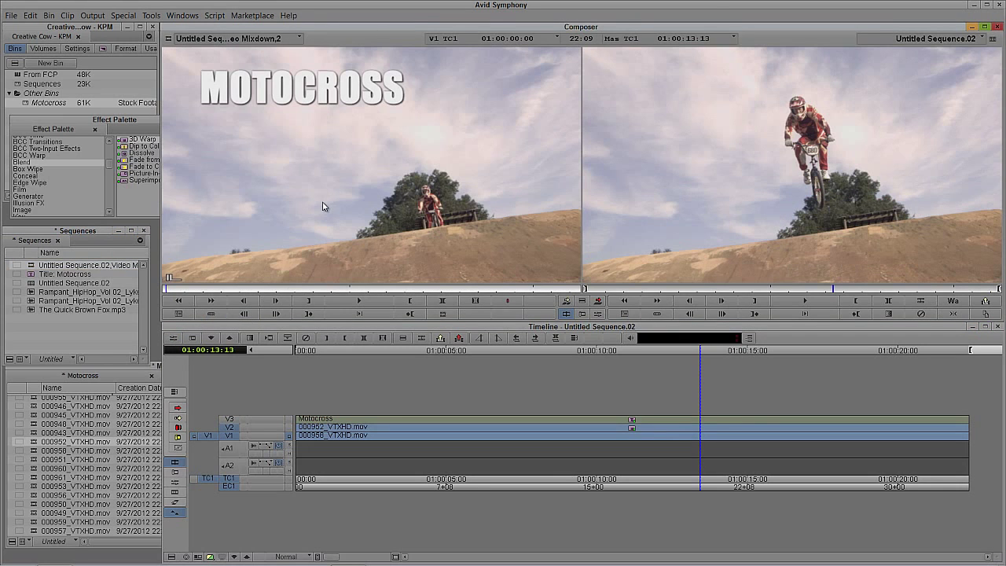
click(406, 440)
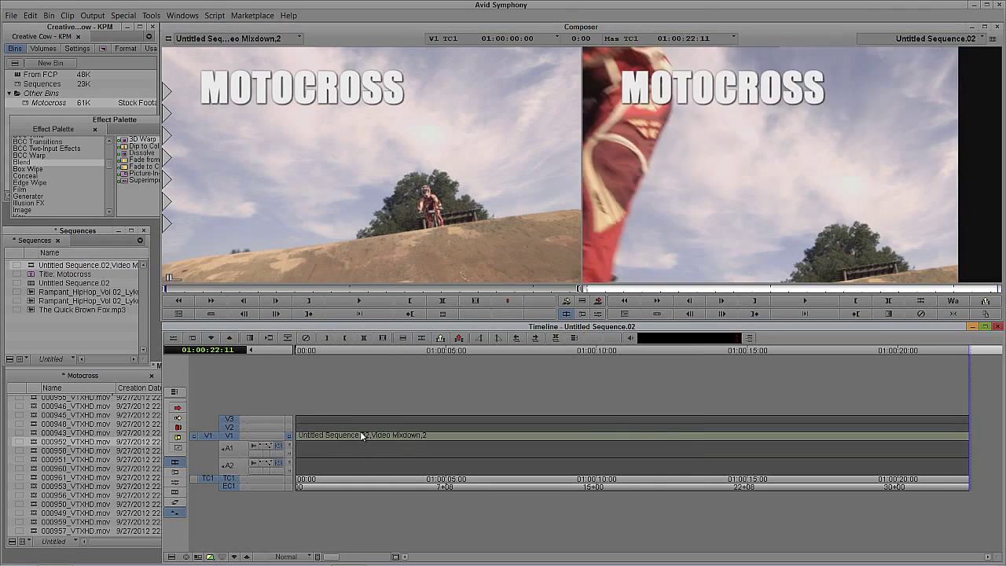
drag(438, 435, 612, 462)
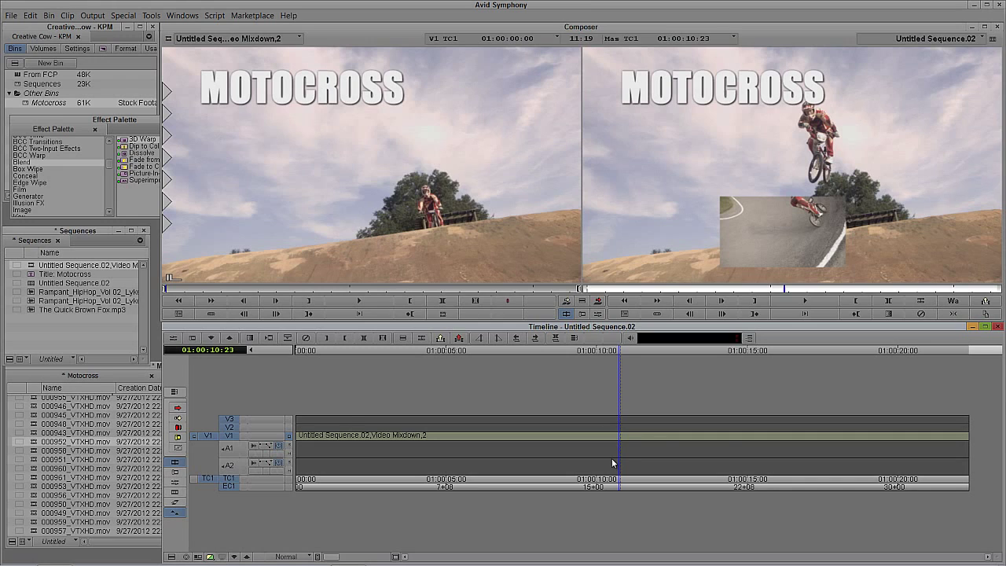
drag(597, 440, 428, 440)
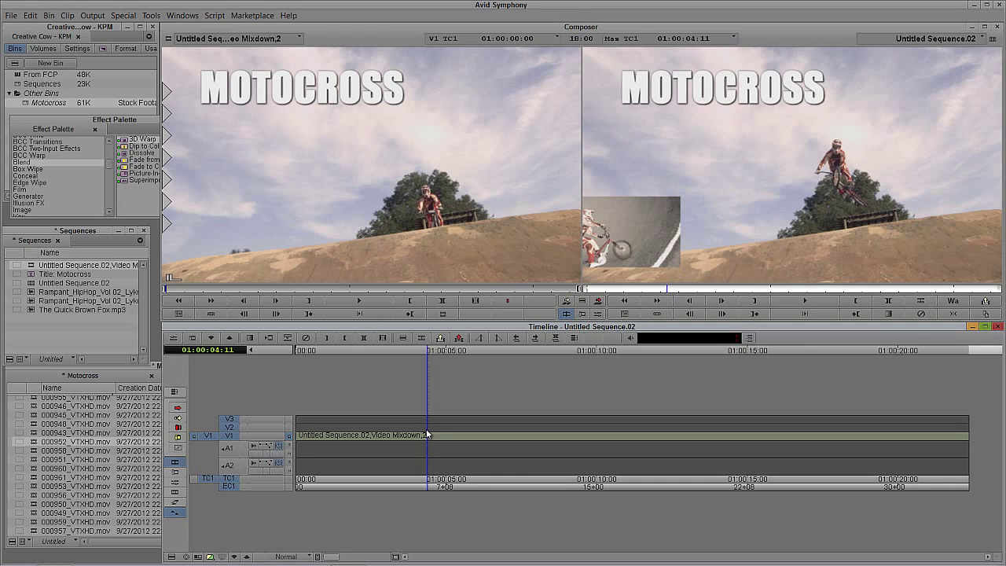
key(ctrl+z)
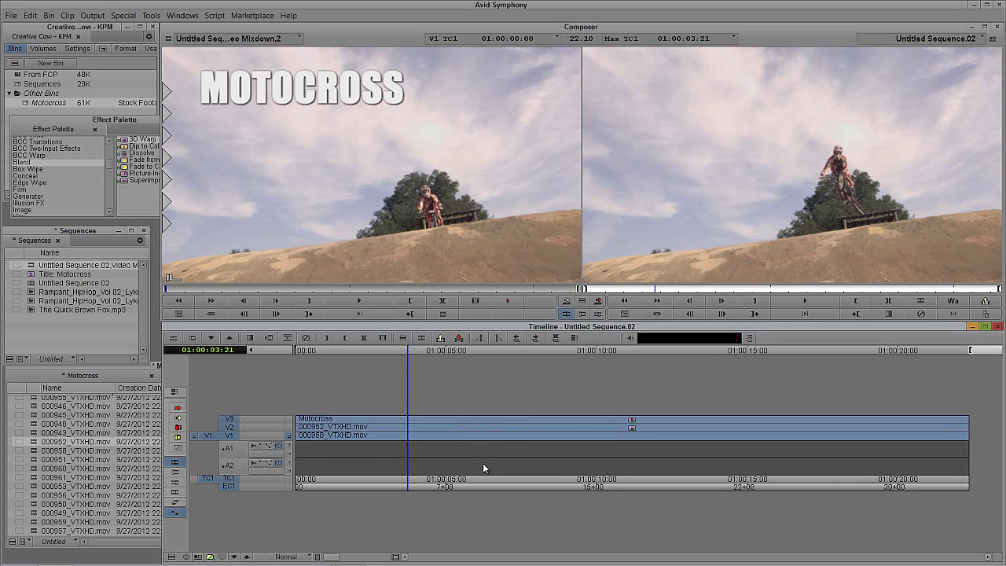
Step: Collapse the V1 to V3 layers into a single nested clip on V1, and play back the result
click(152, 15)
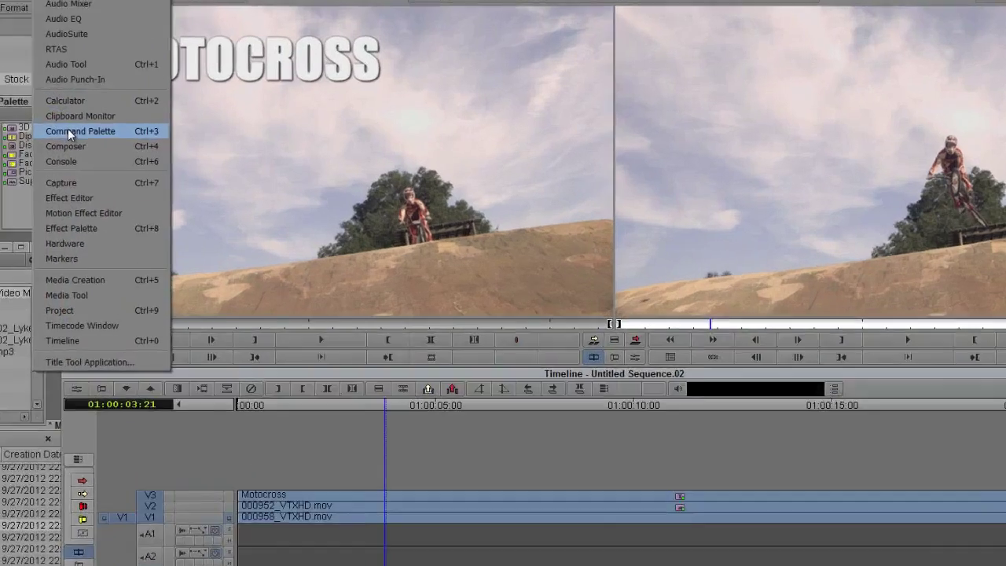
click(176, 142)
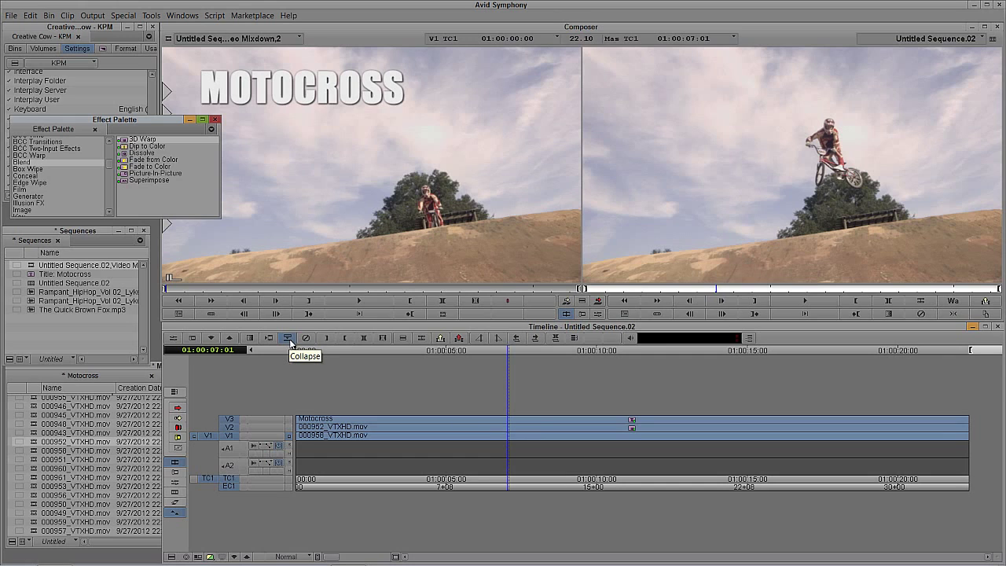
click(290, 339)
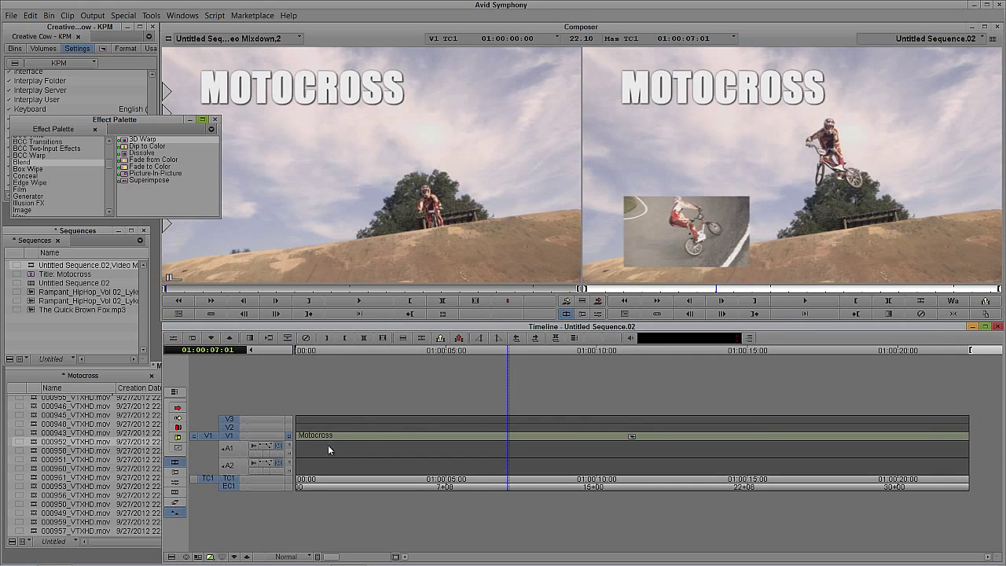
drag(396, 438, 296, 445)
click(805, 300)
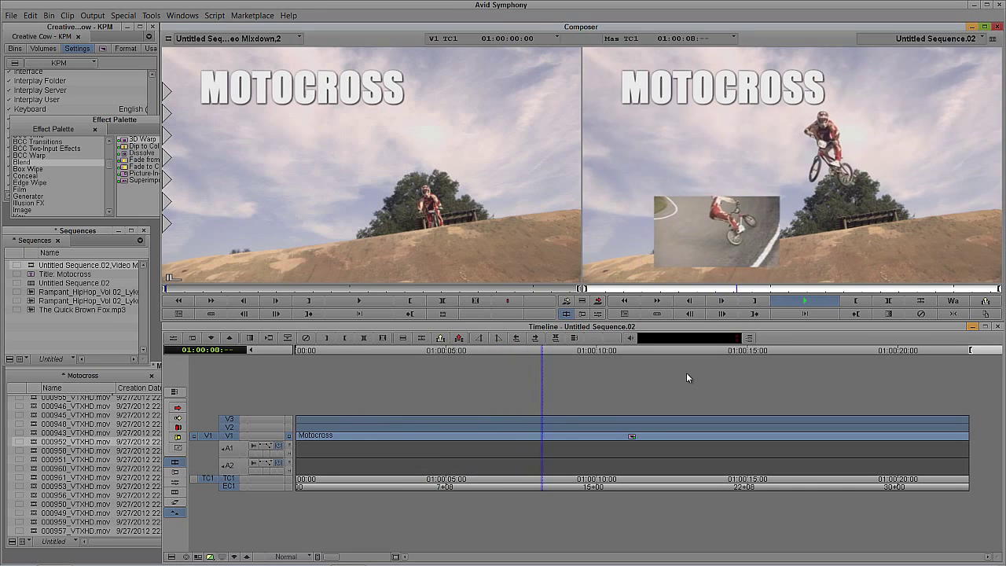
click(807, 301)
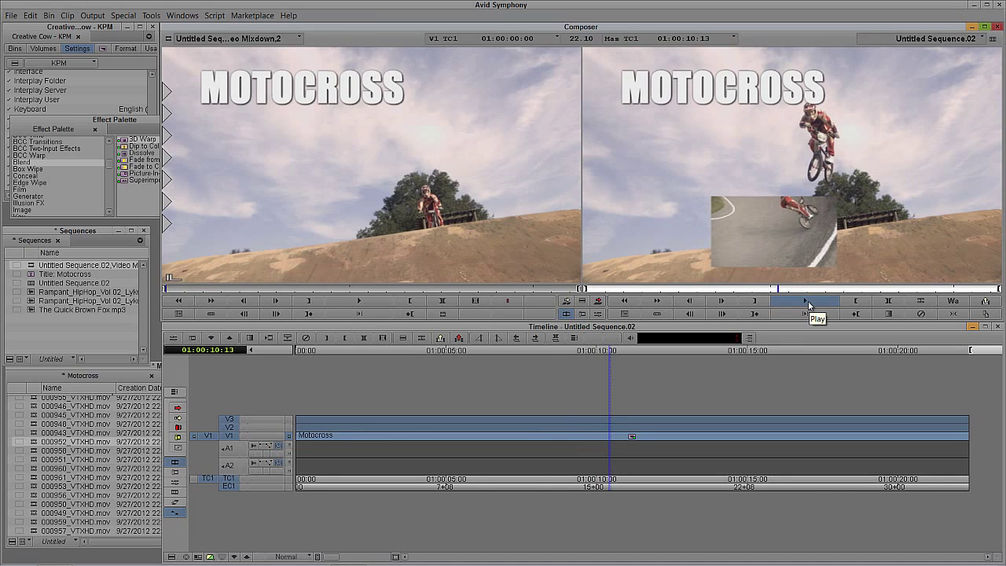
Step: Deselect tracks V2 and V3, and step into the nested Motocross clip on V1 and back out to view its layers
click(235, 427)
click(236, 419)
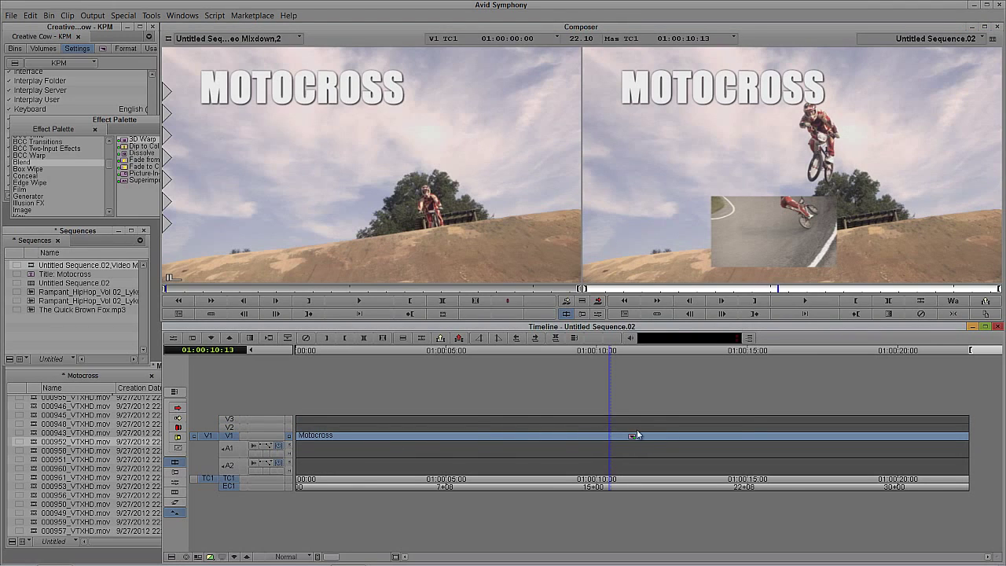
click(235, 557)
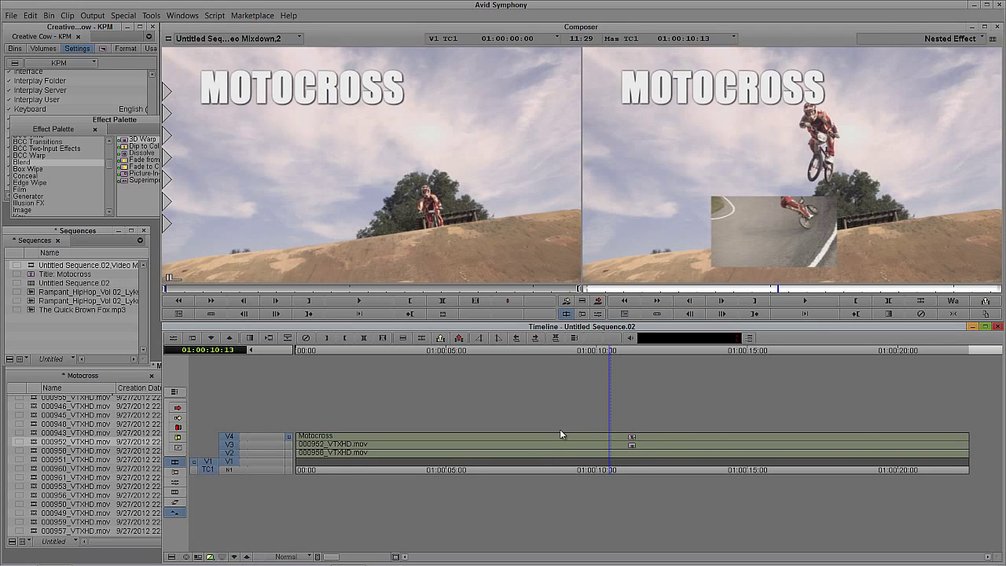
click(247, 557)
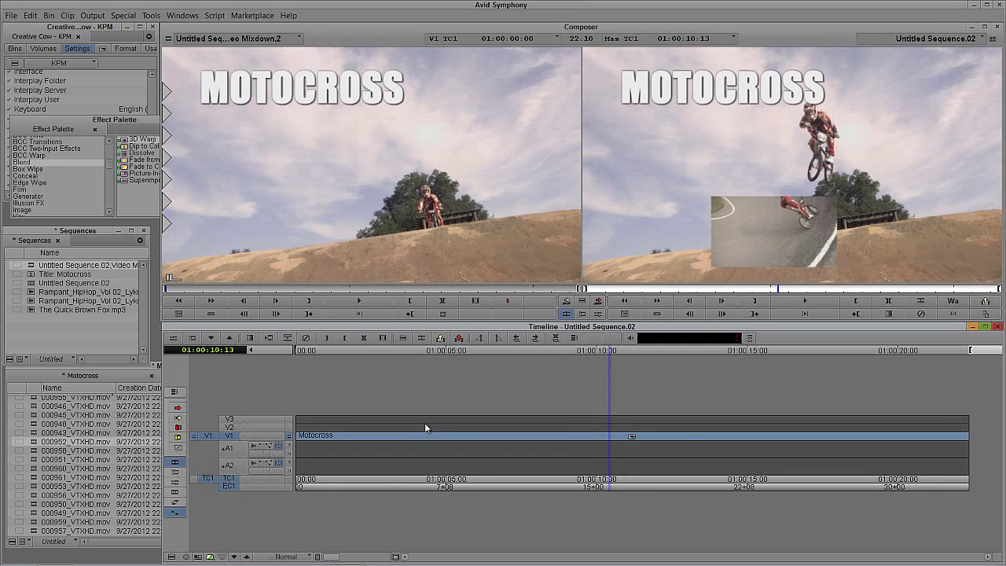
Step: Expand the nest on V1 within the timeline, and open its Motocross title for editing without promoting it to Marquee
double_click(548, 436)
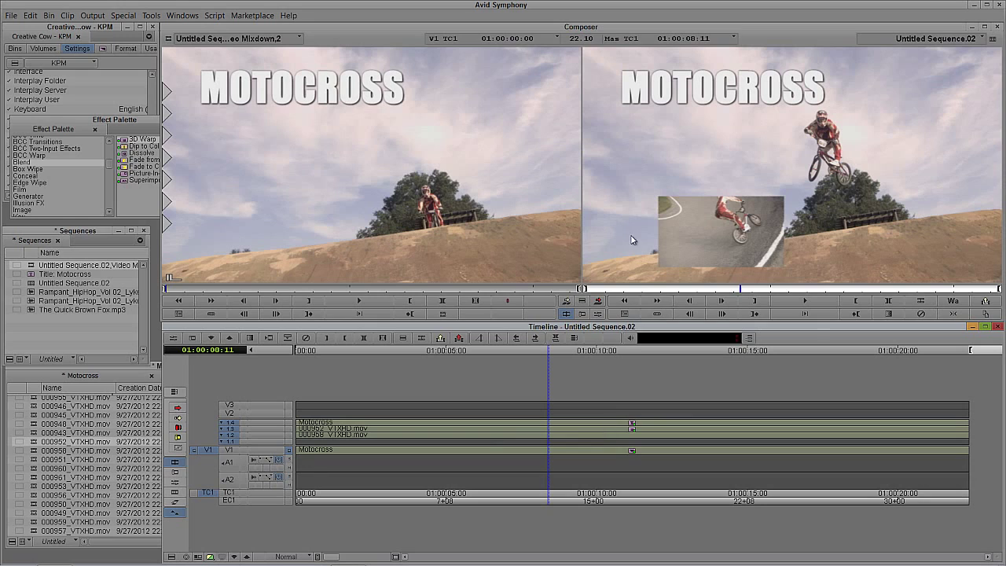
right_click(547, 425)
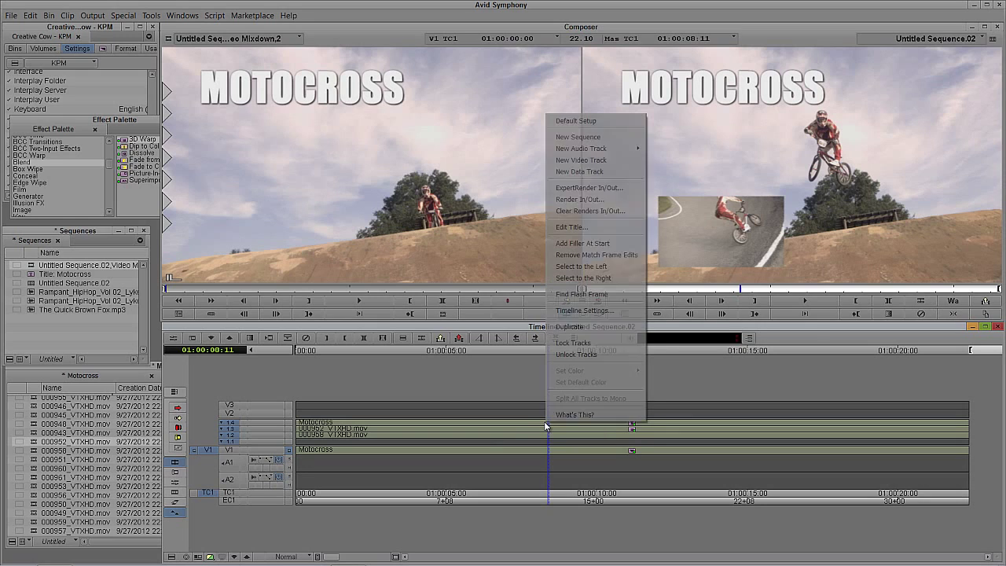
click(580, 226)
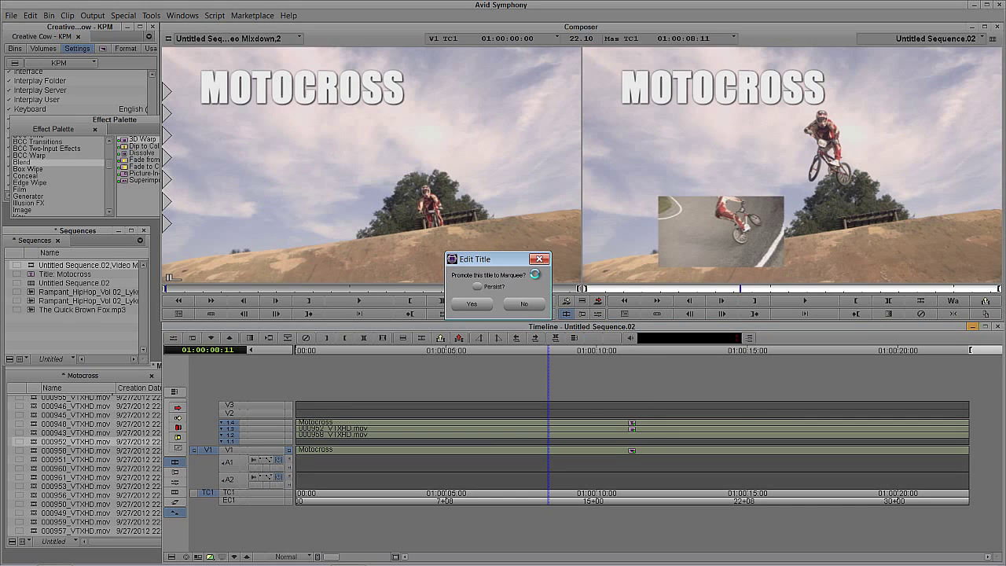
click(525, 305)
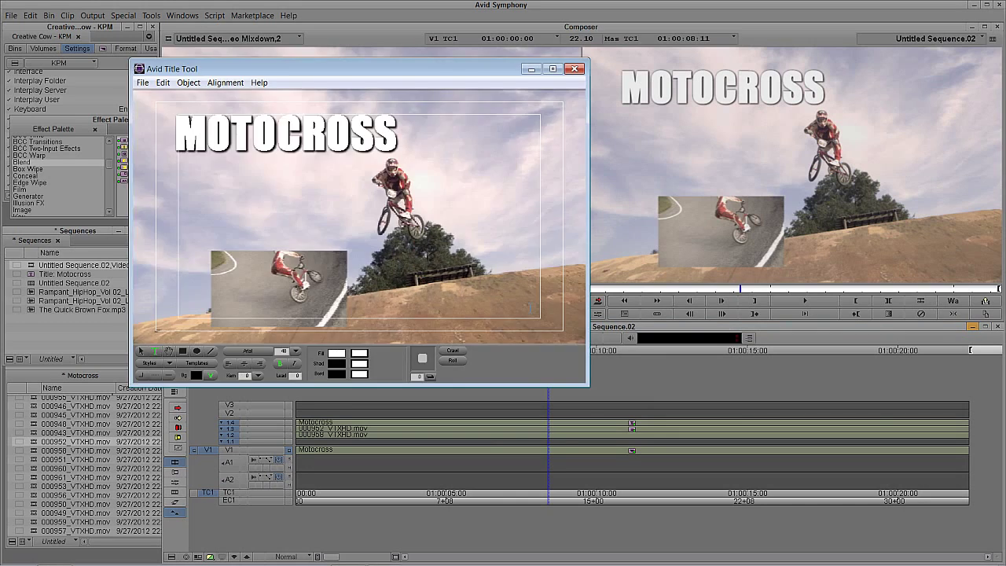
Step: Insert spaces between MOTO and CROSS in the title, and move the text slightly lower
click(282, 149)
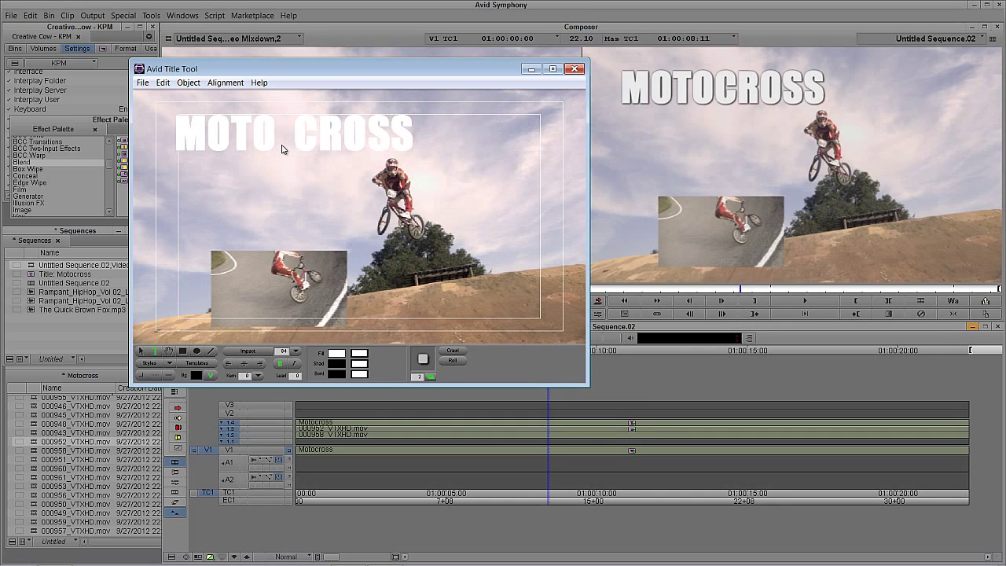
click(141, 351)
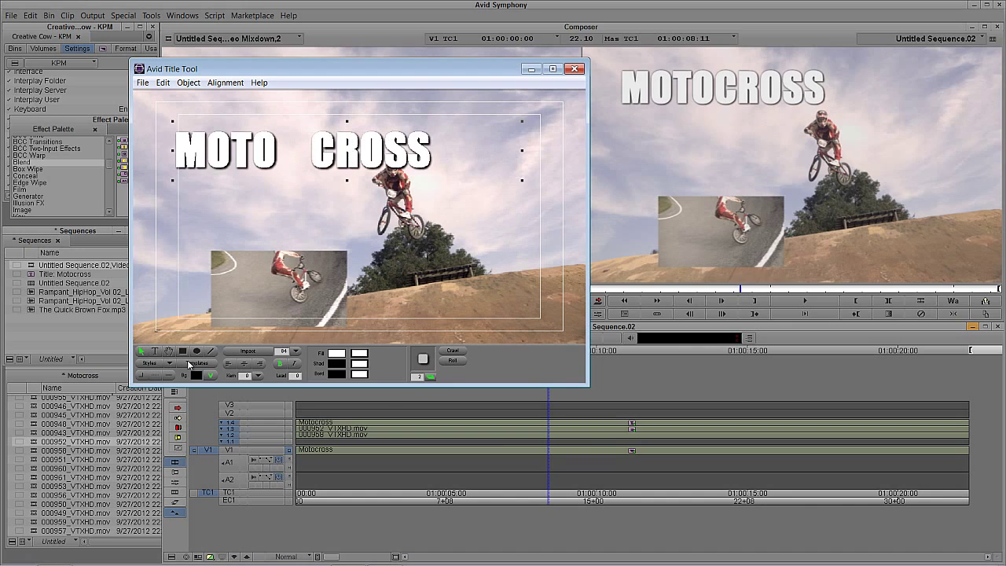
click(154, 350)
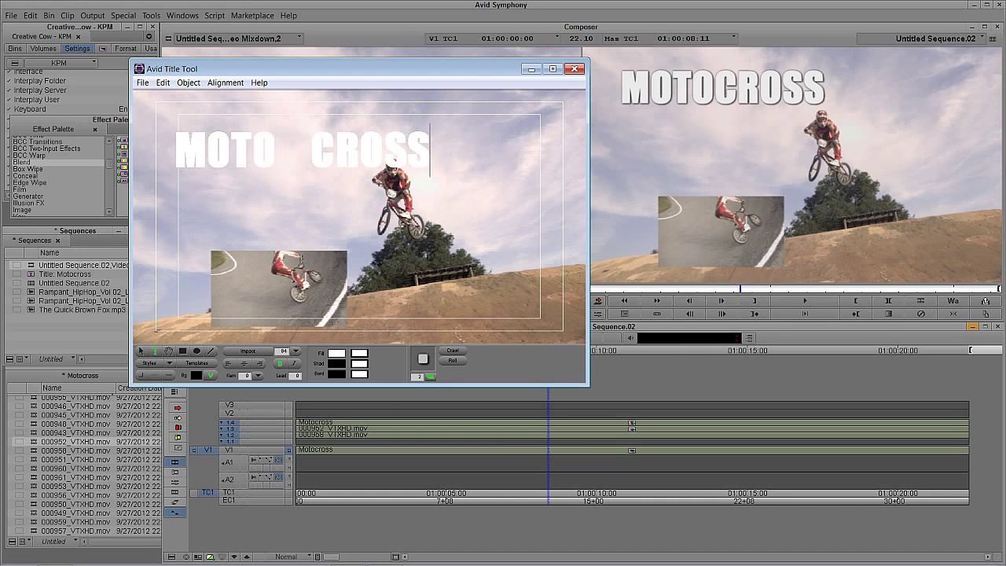
click(142, 350)
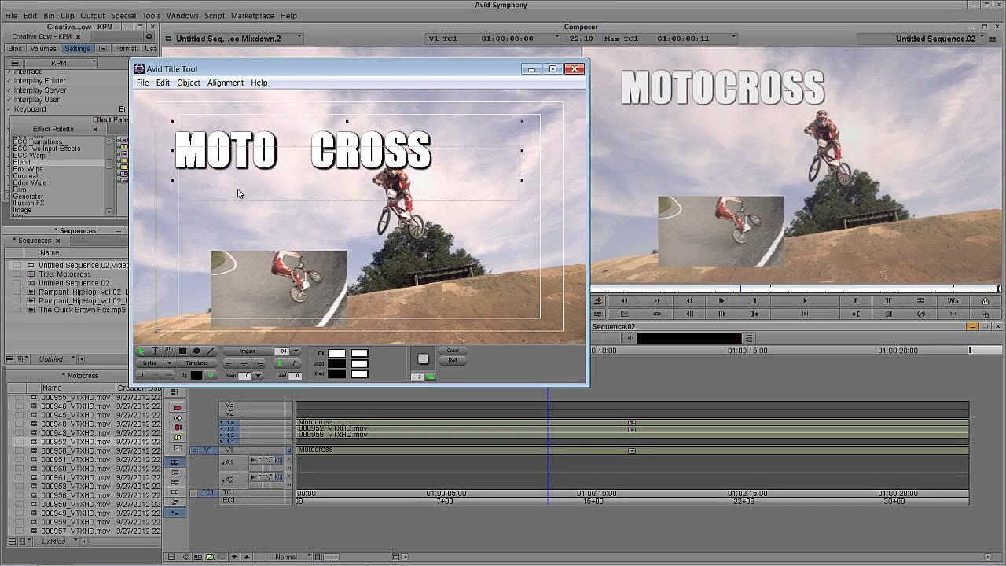
Step: Duplicate the title text below the original, replace the copy's text with X, and set its font size to 200
drag(229, 182, 248, 251)
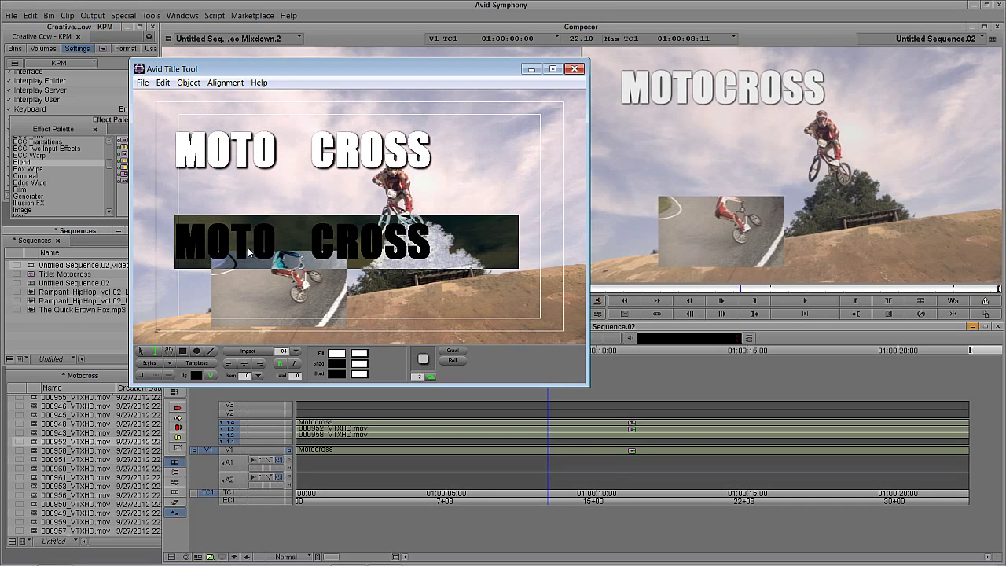
text(X)
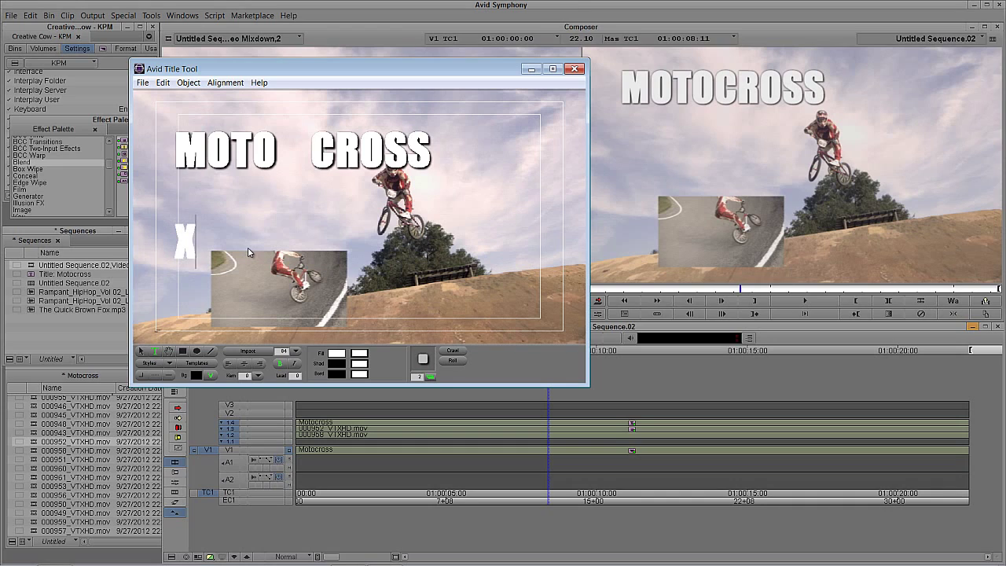
click(139, 352)
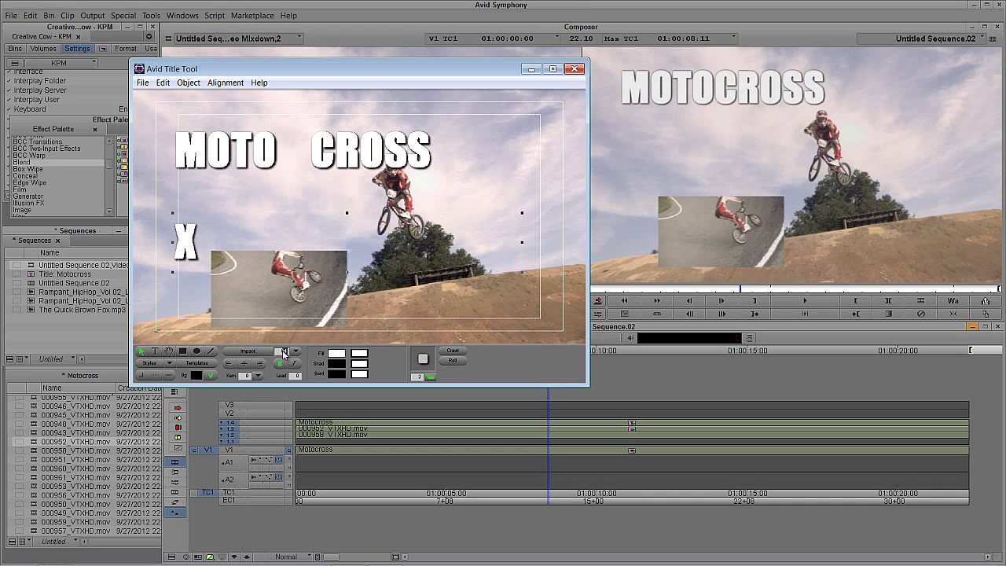
text(200)
key(Return)
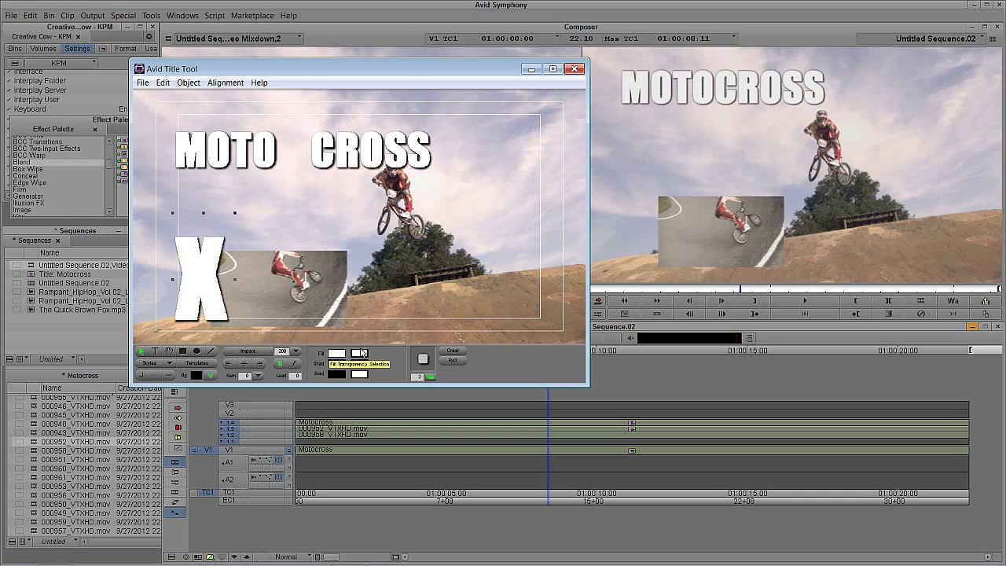
Step: Place the large X between MOTO and CROSS, and widen the gap between the two words
drag(203, 281, 296, 156)
click(245, 167)
click(297, 152)
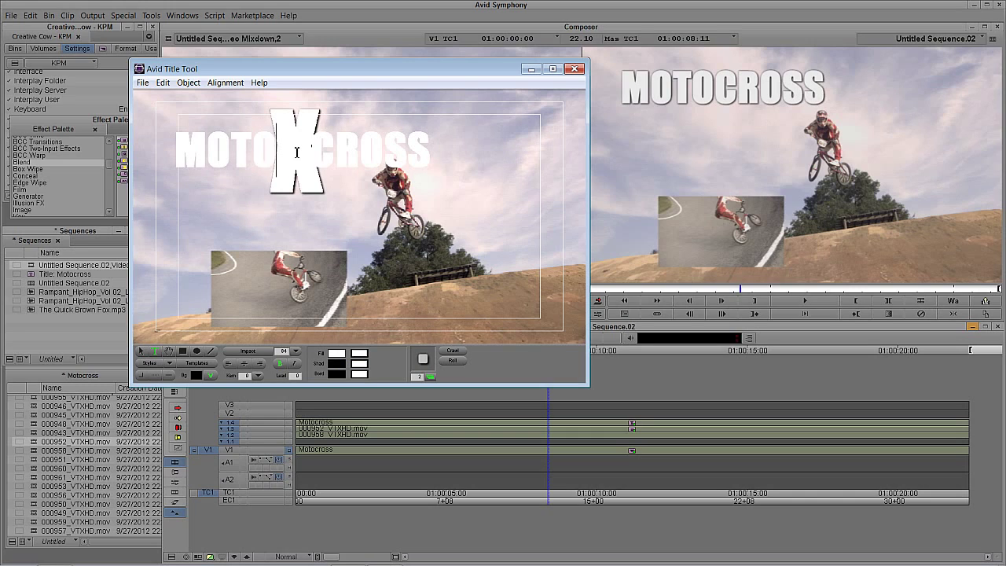
Step: Nudge the large X to the right so it sits centred in the gap between MOTO and CROSS
click(140, 350)
click(296, 147)
key(Right)
key(Right)
key(Right)
key(Right)
key(Right)
key(Right)
key(Right)
key(Right)
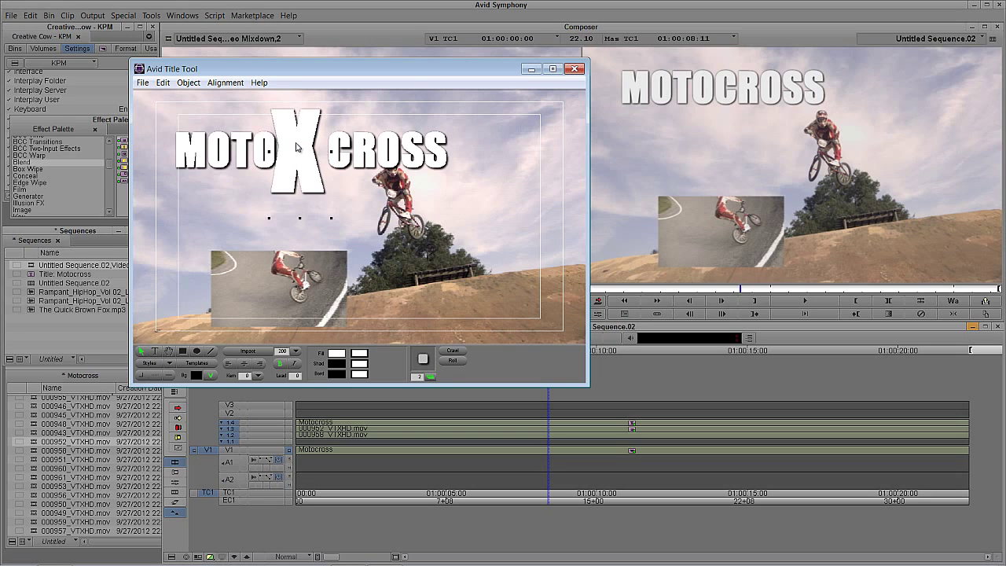
key(Right)
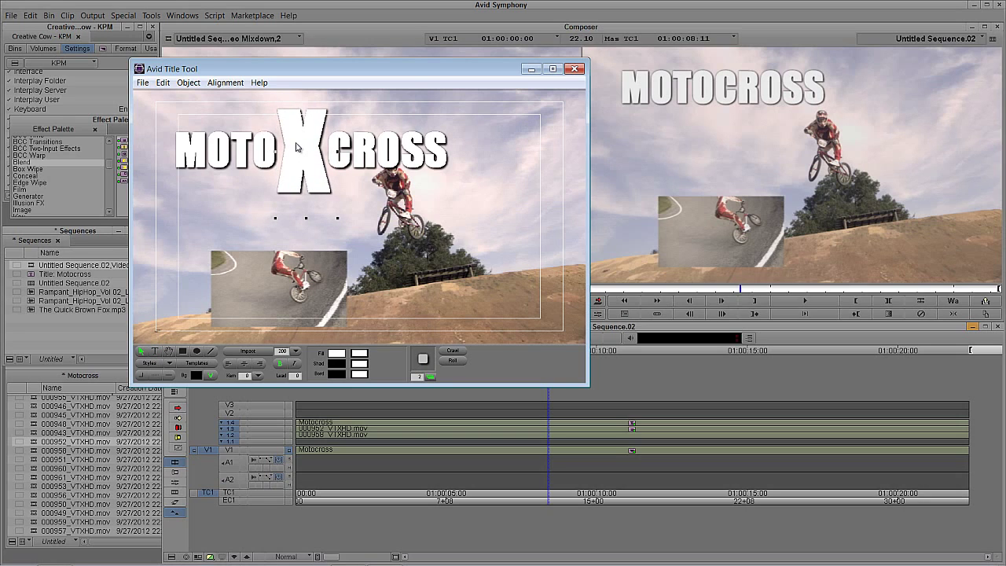
Step: Save the revised title back into the nested clip, and close the title editor
click(142, 83)
click(149, 126)
click(392, 250)
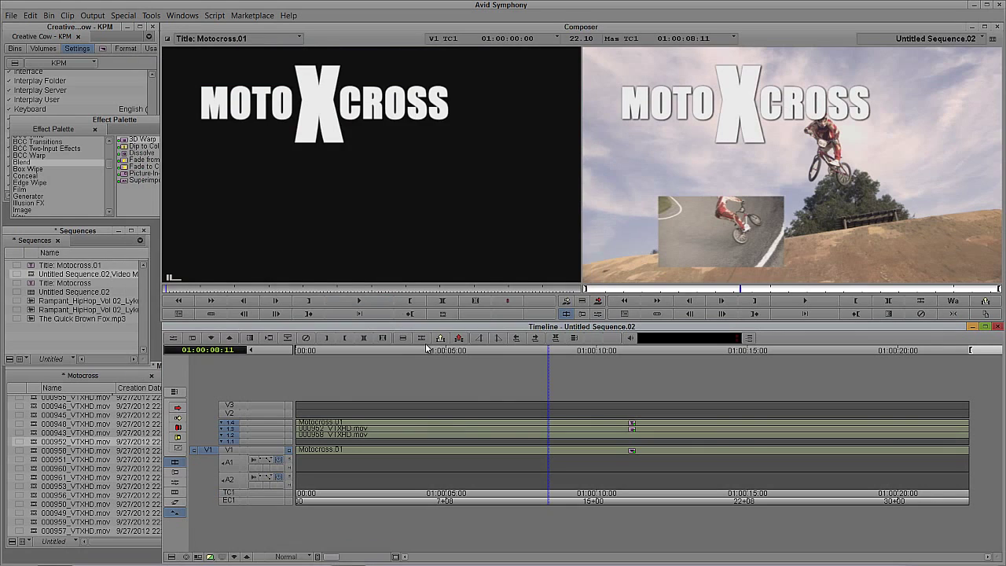
Step: Close the expanded nest so the timeline shows only the single Motocross.01 clip on V1
click(527, 431)
click(514, 428)
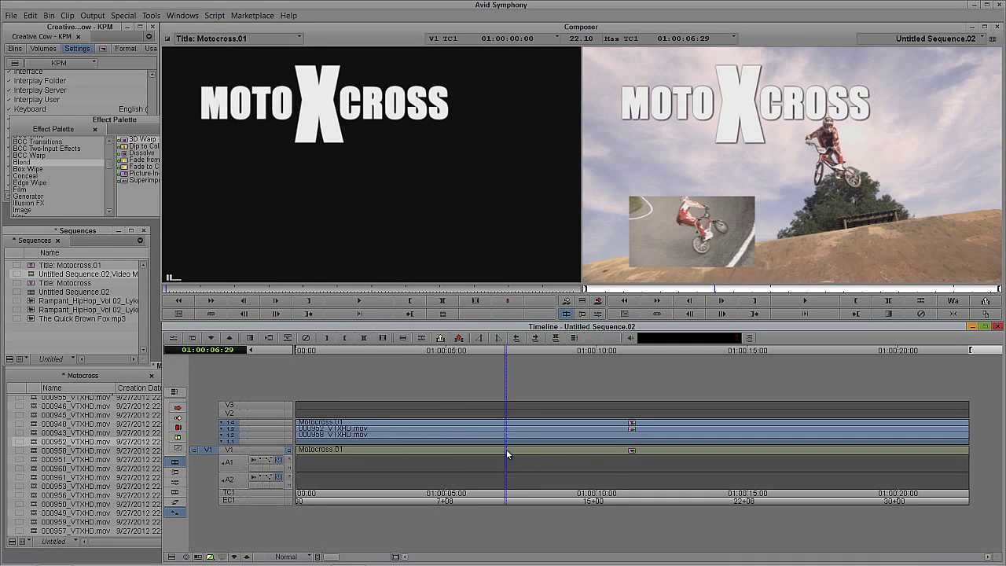
click(506, 449)
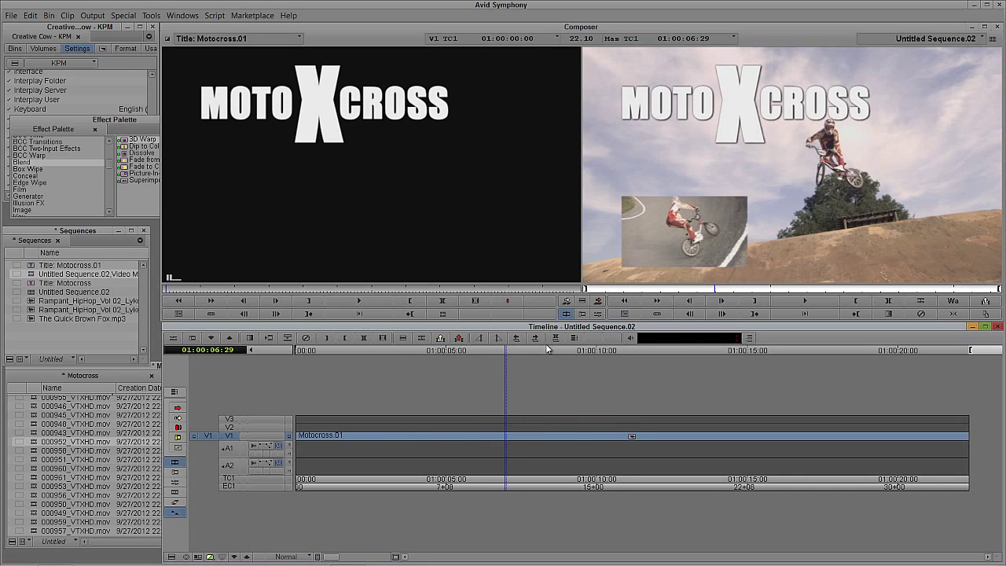
Step: Play back the sequence from its start, and save the Sequences bin
key(Home)
key(space)
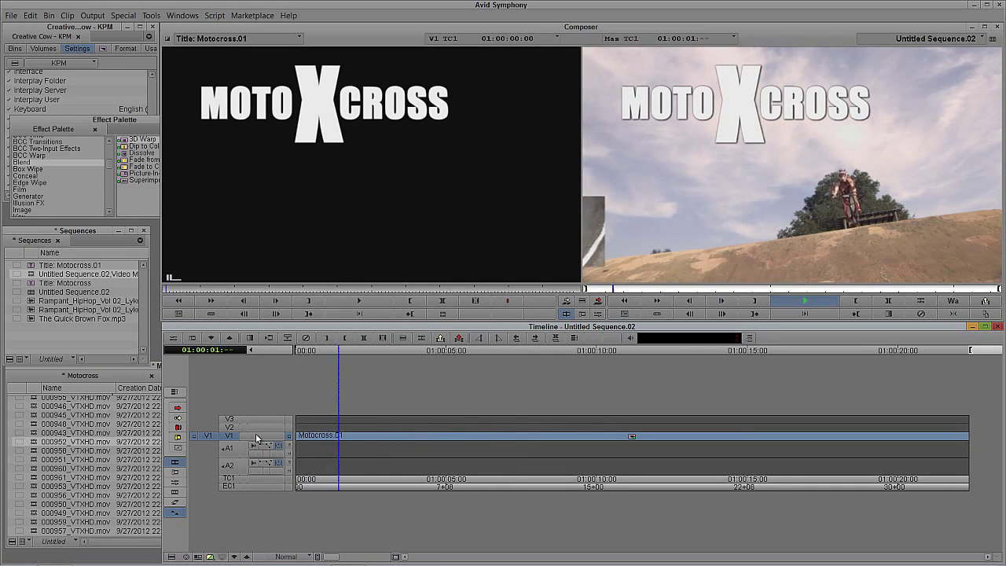
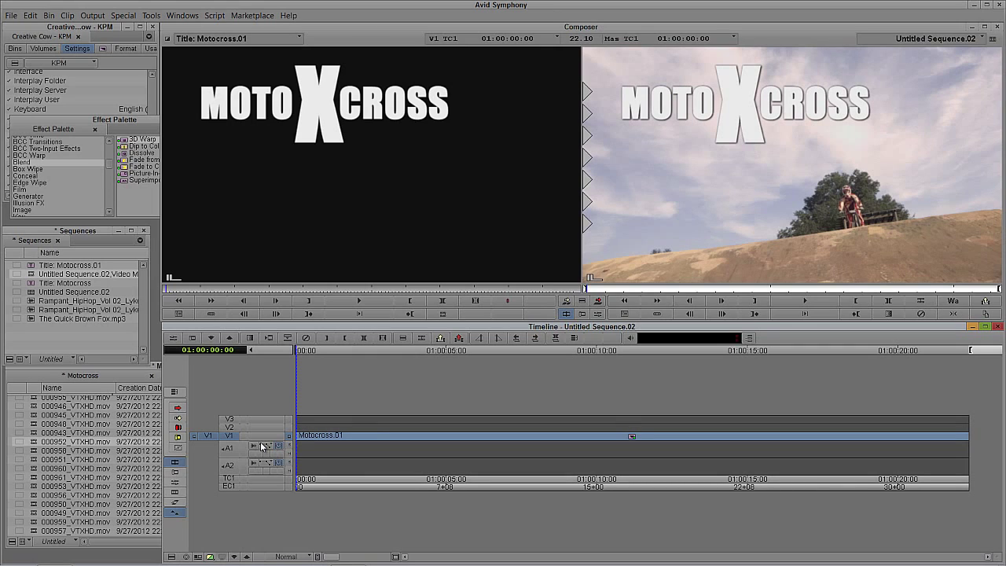
key(ctrl+s)
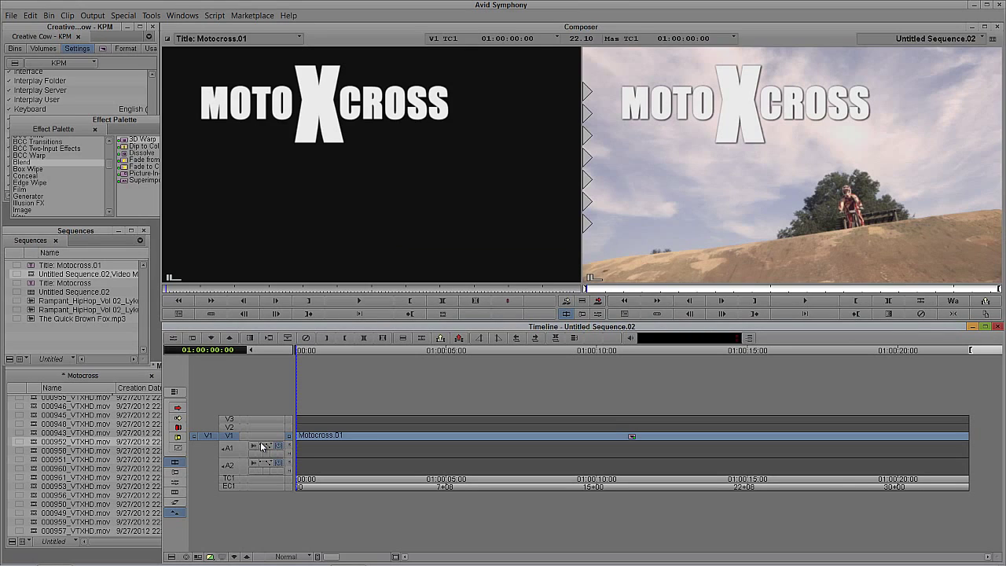